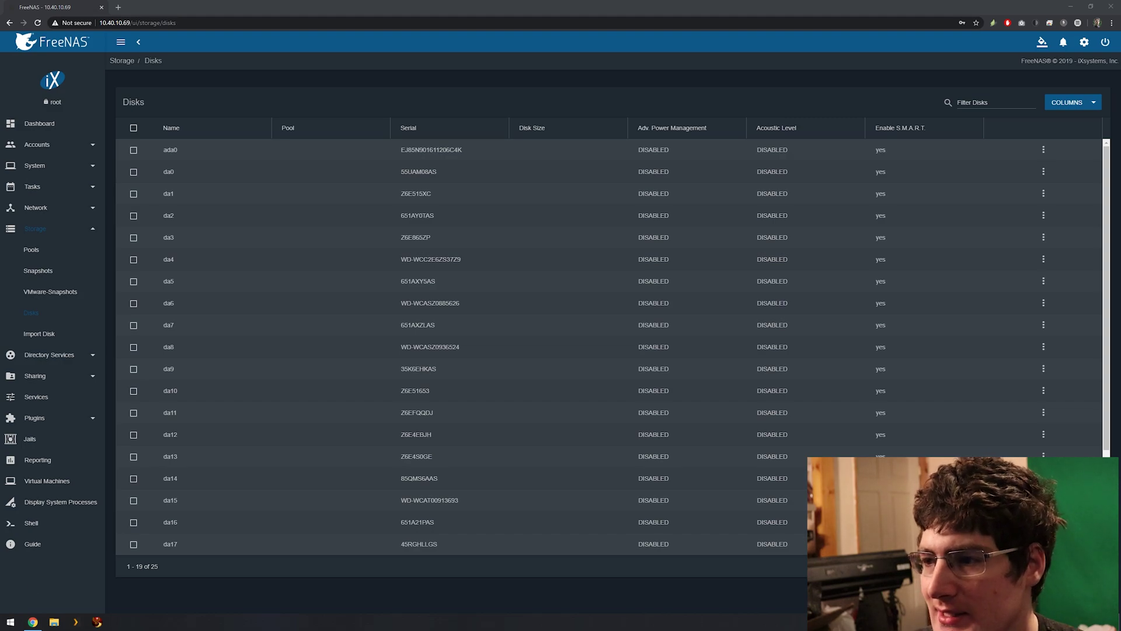
Scroll through the Disks table to review the 25 unassigned drives
scroll(640, 344, "down", 2)
scroll(629, 353, "up", 2)
Start creating a new pool from the Pools page and select disks da0–da5
left_click(41, 250)
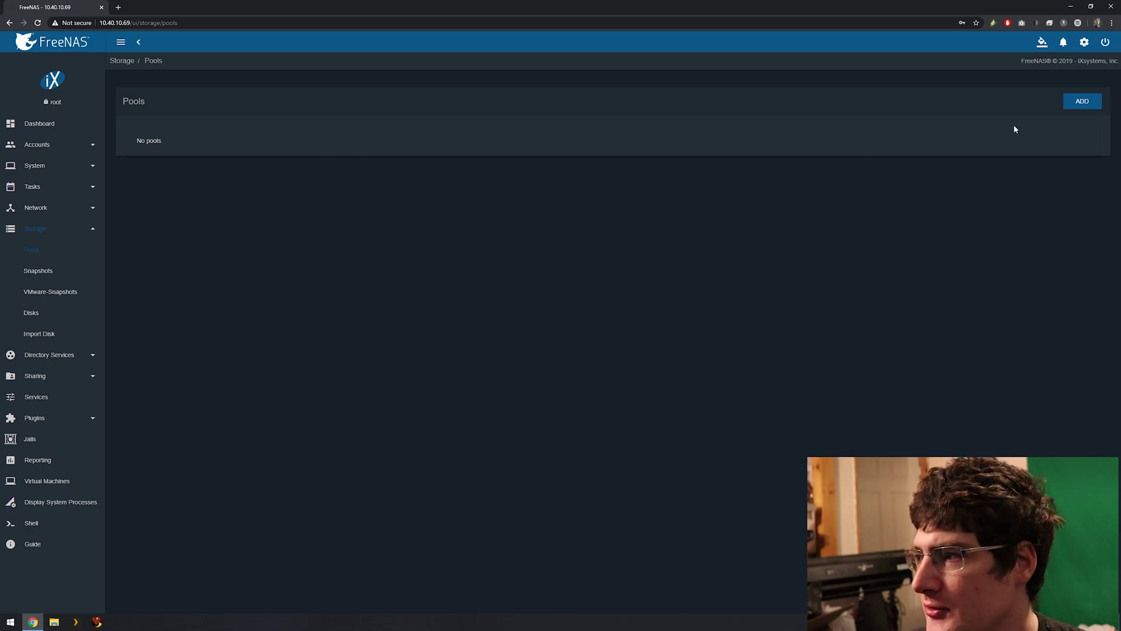
left_click(1079, 103)
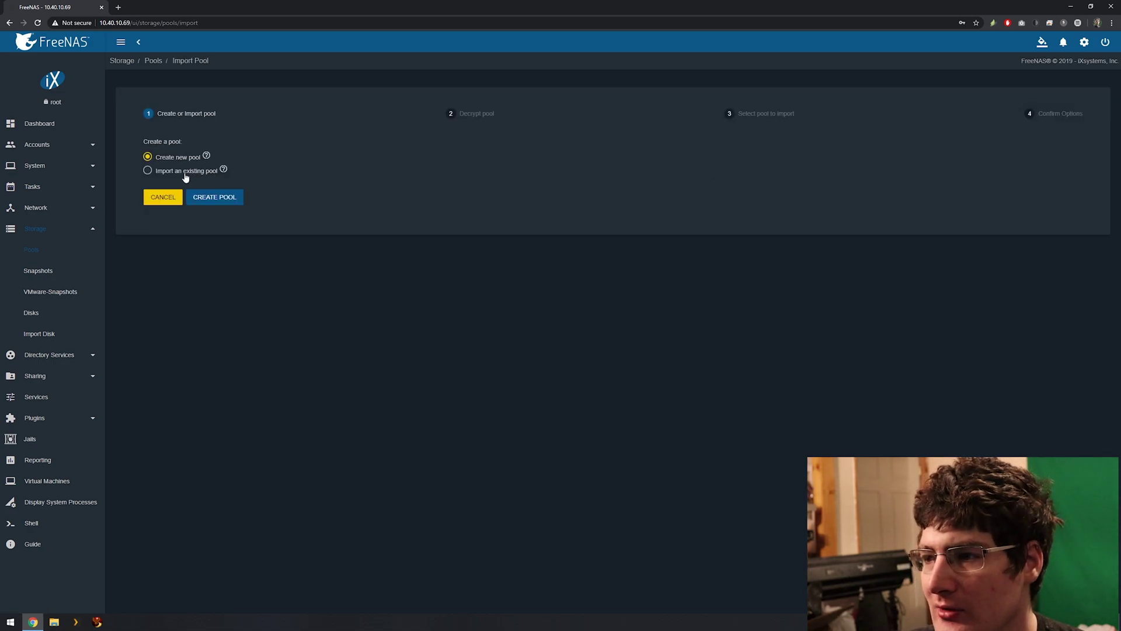
left_click(204, 198)
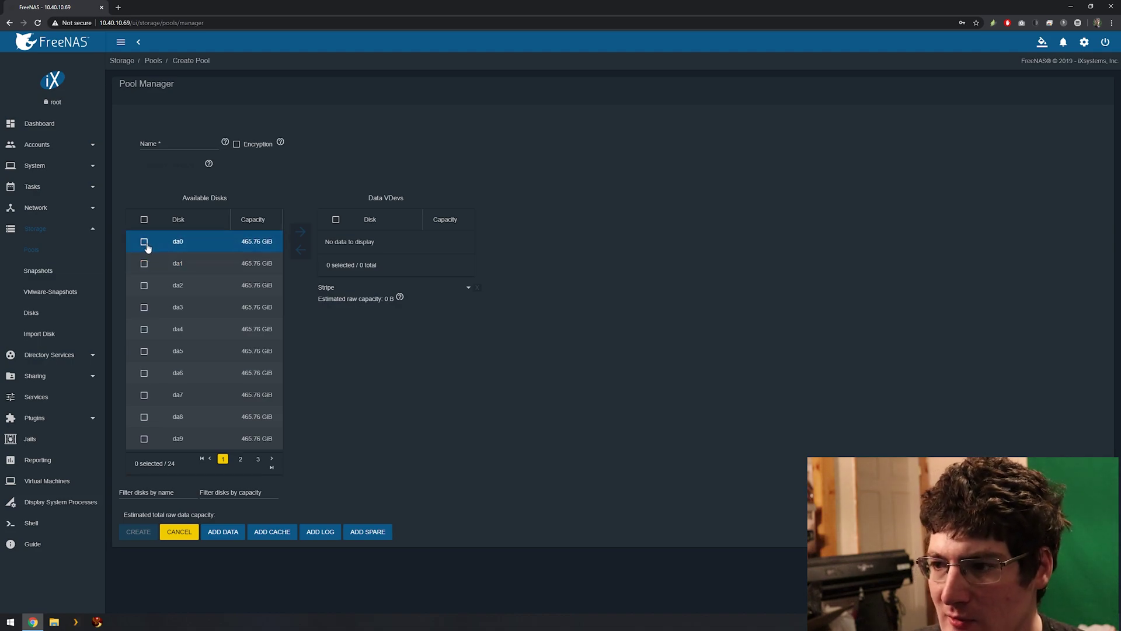
left_click(144, 242)
left_click(144, 263)
left_click(144, 286)
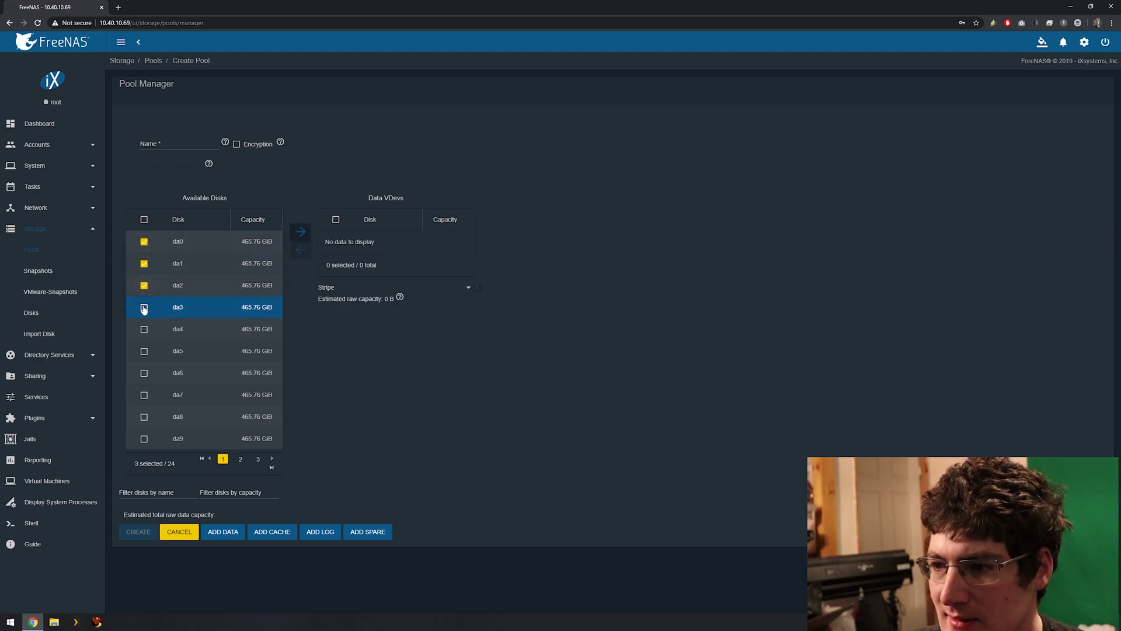
left_click(144, 308)
left_click(144, 330)
left_click(145, 351)
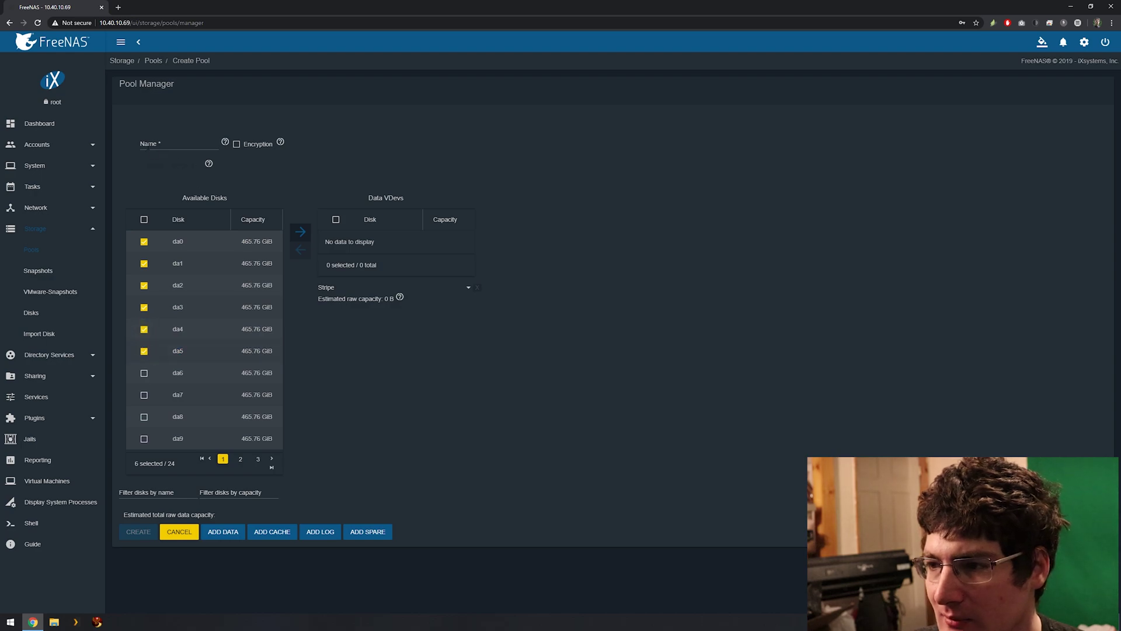
Name the pool Vol1, put the six disks in a Raid-z2 data vdev, and acknowledge the erase warning
left_click(138, 145)
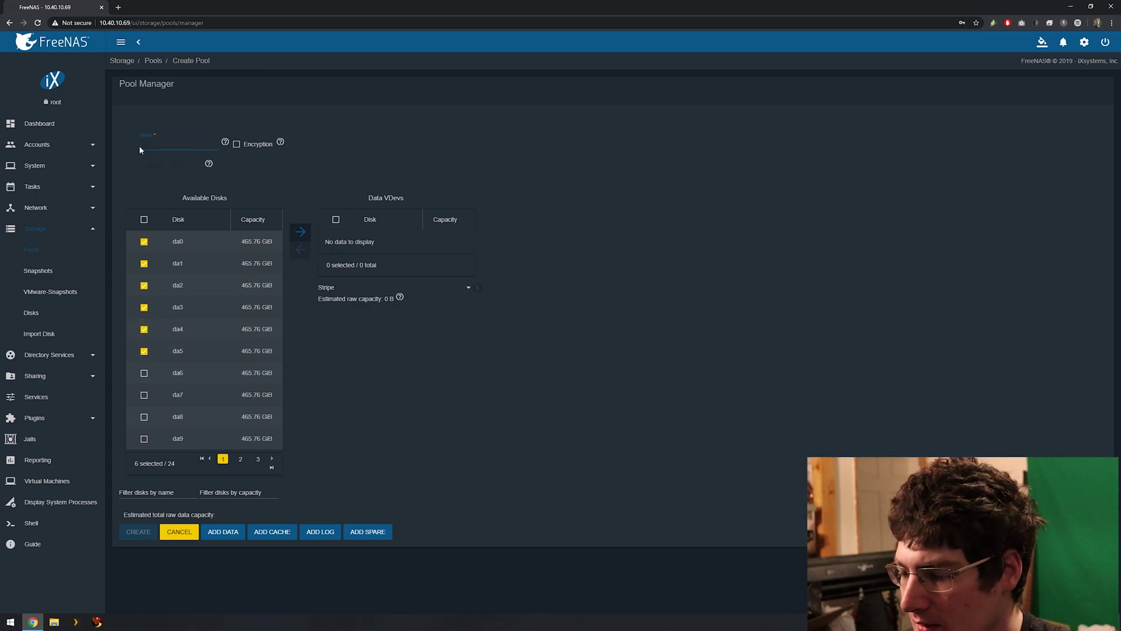
type("Vol1")
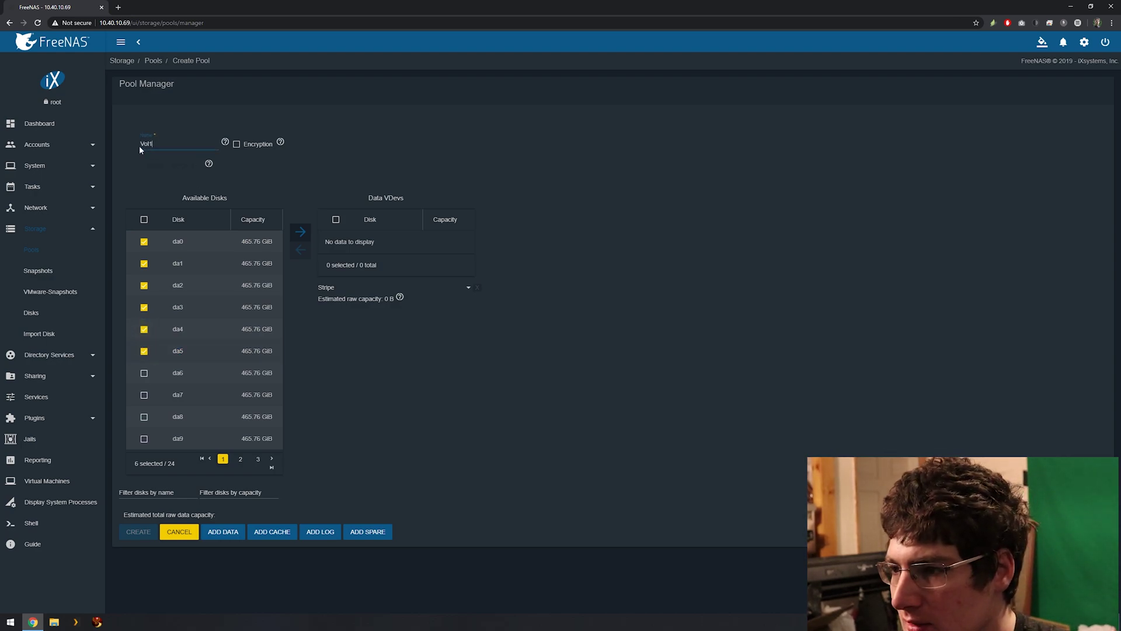
left_click(300, 232)
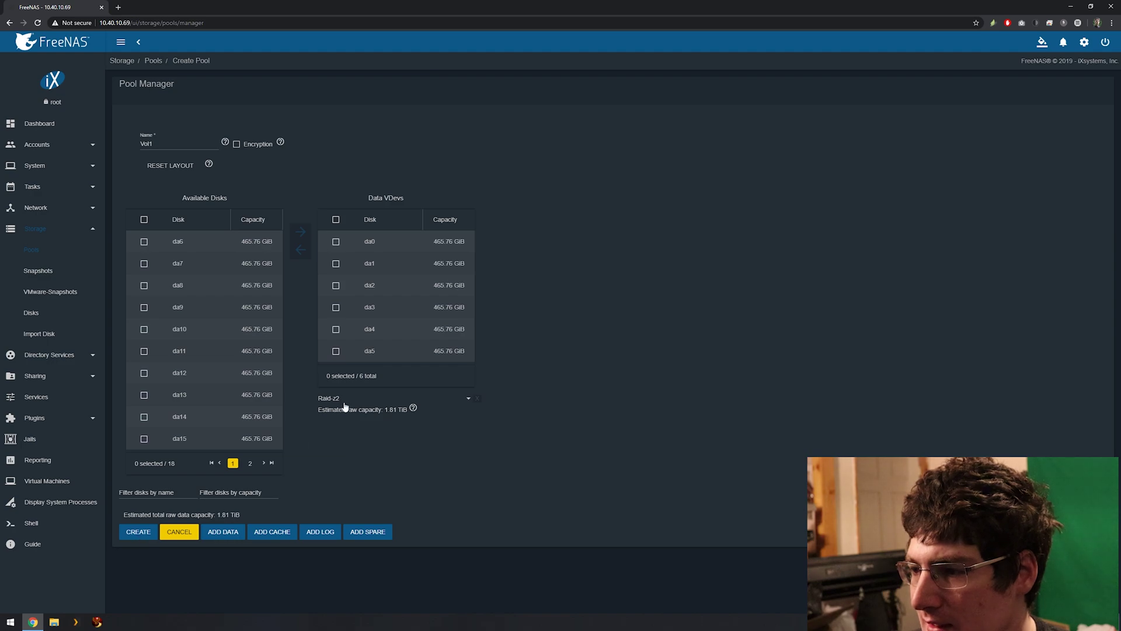
left_click(139, 532)
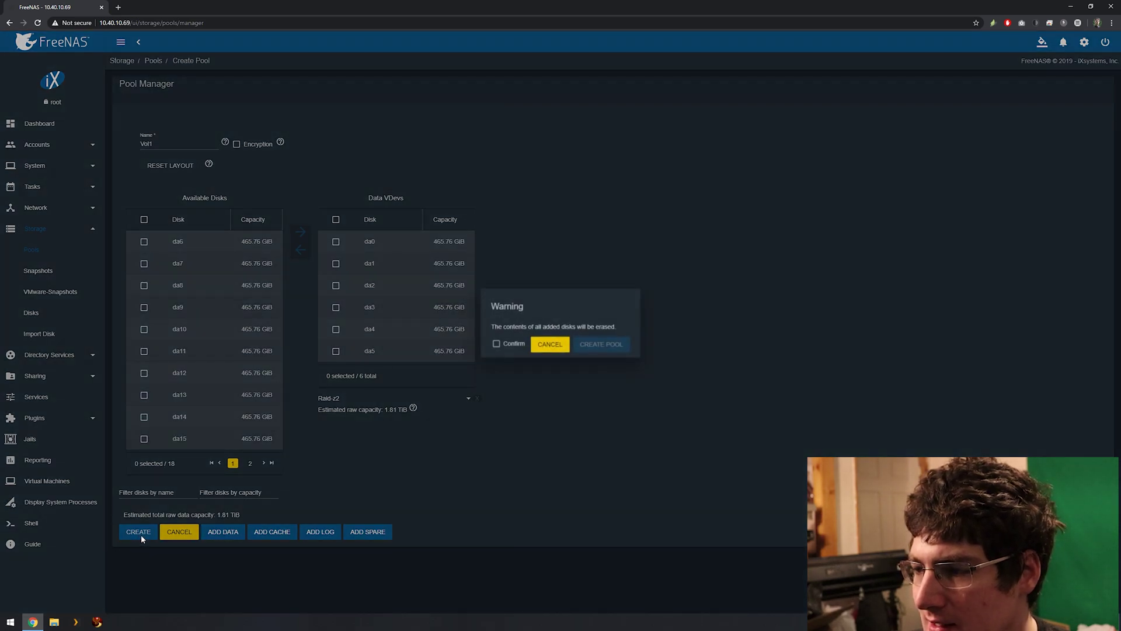
left_click(513, 344)
Confirm creating Vol1 and wait until it shows HEALTHY with 1.74 TiB free
left_click(602, 346)
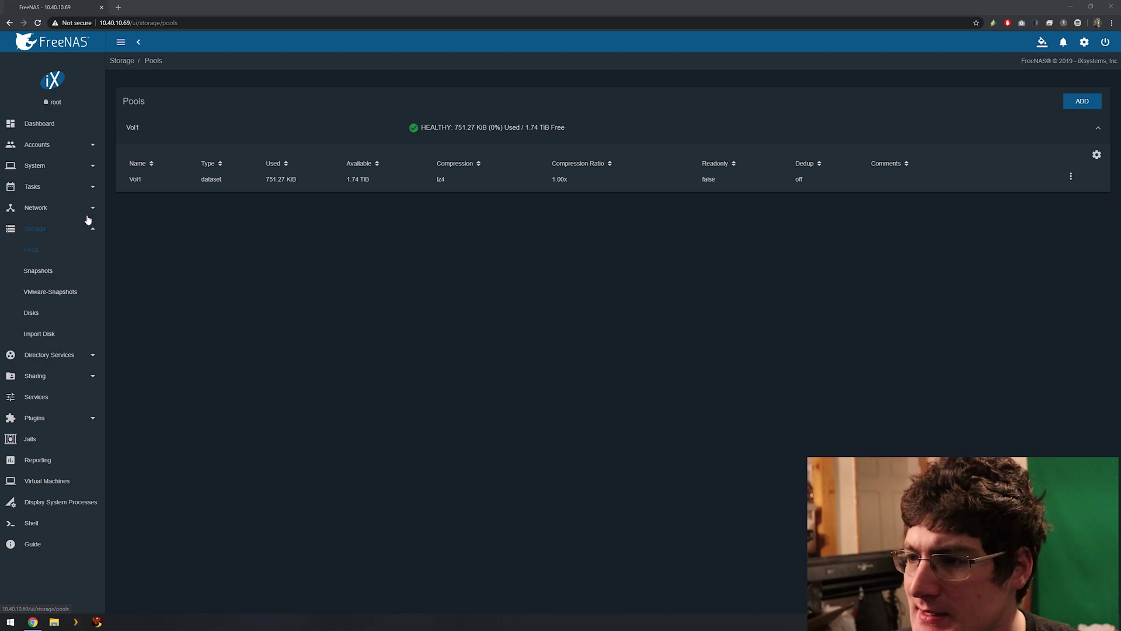
Add a dataset named ds9 under Vol1, review the advanced options, and save with defaults
left_click(1072, 178)
left_click(1049, 188)
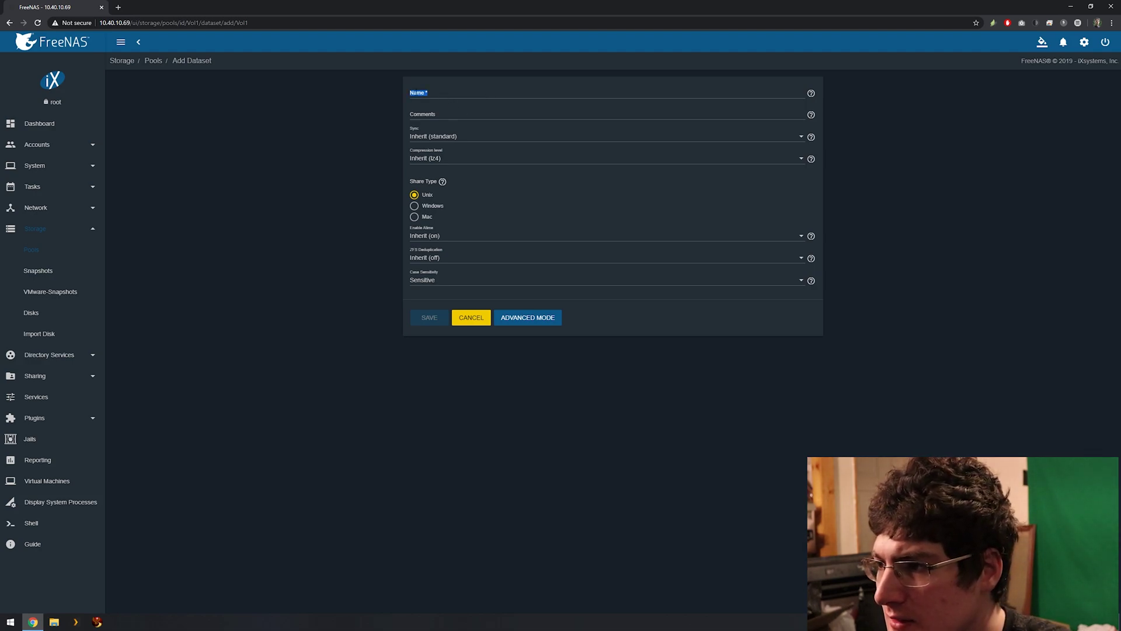
left_click(420, 93)
type("ds9")
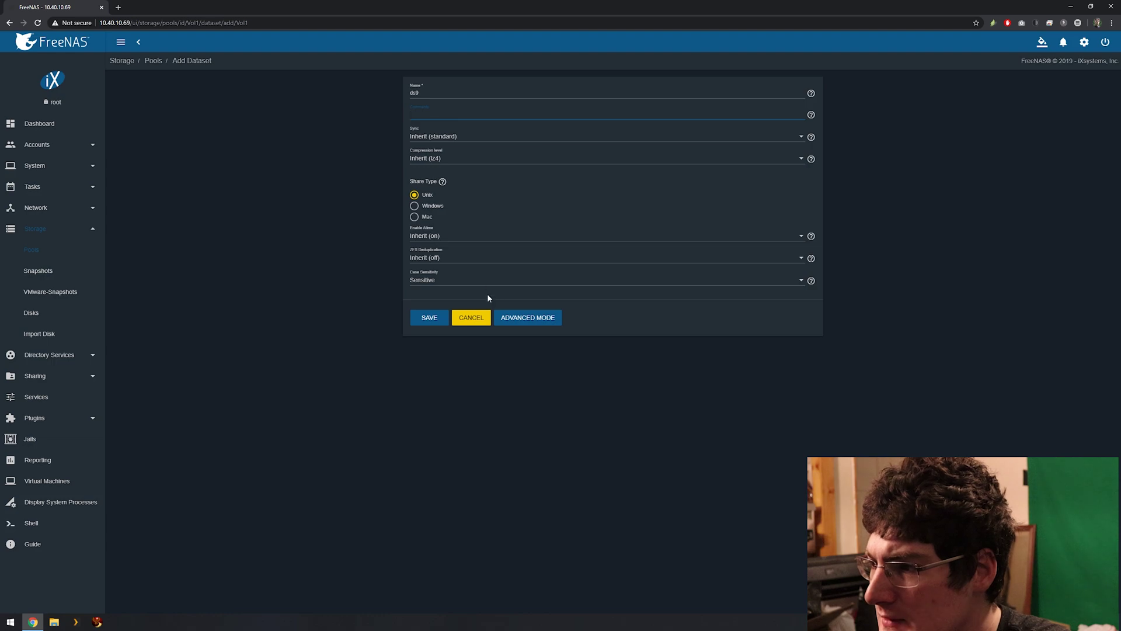
left_click(532, 323)
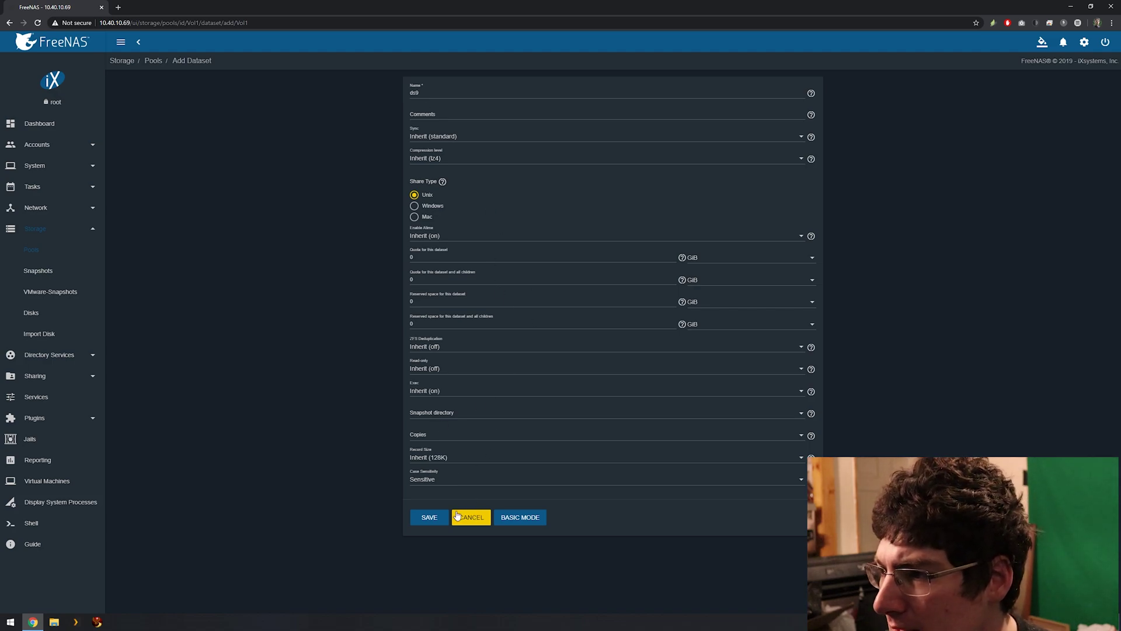
left_click(432, 516)
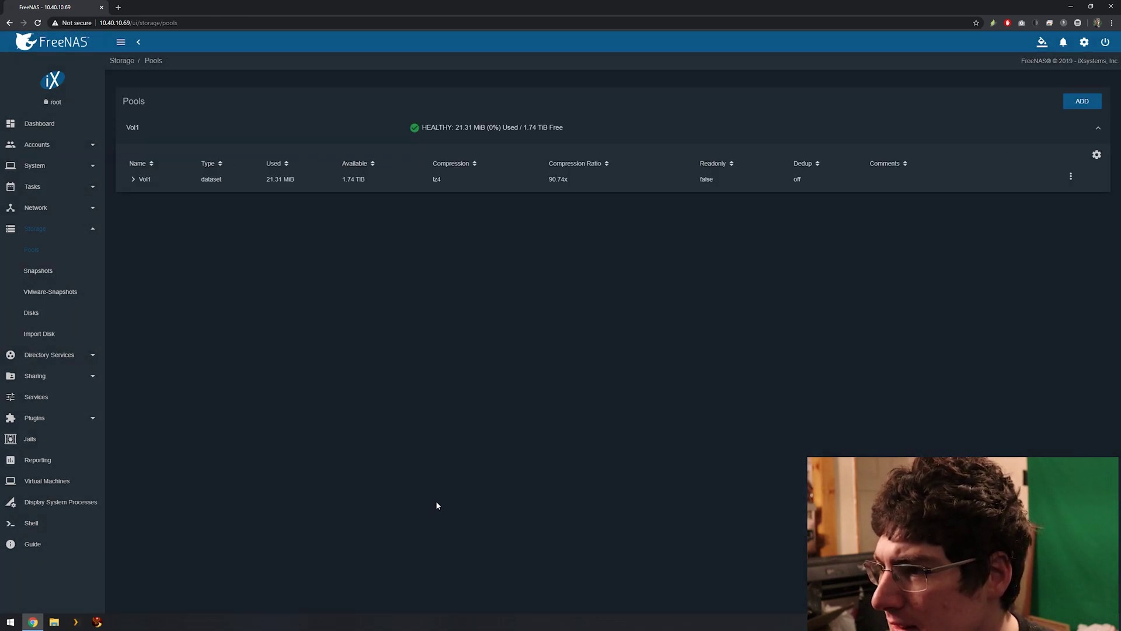
Expand Vol1 to reveal dataset ds9 and check its 1.74 TiB available space
left_click(134, 180)
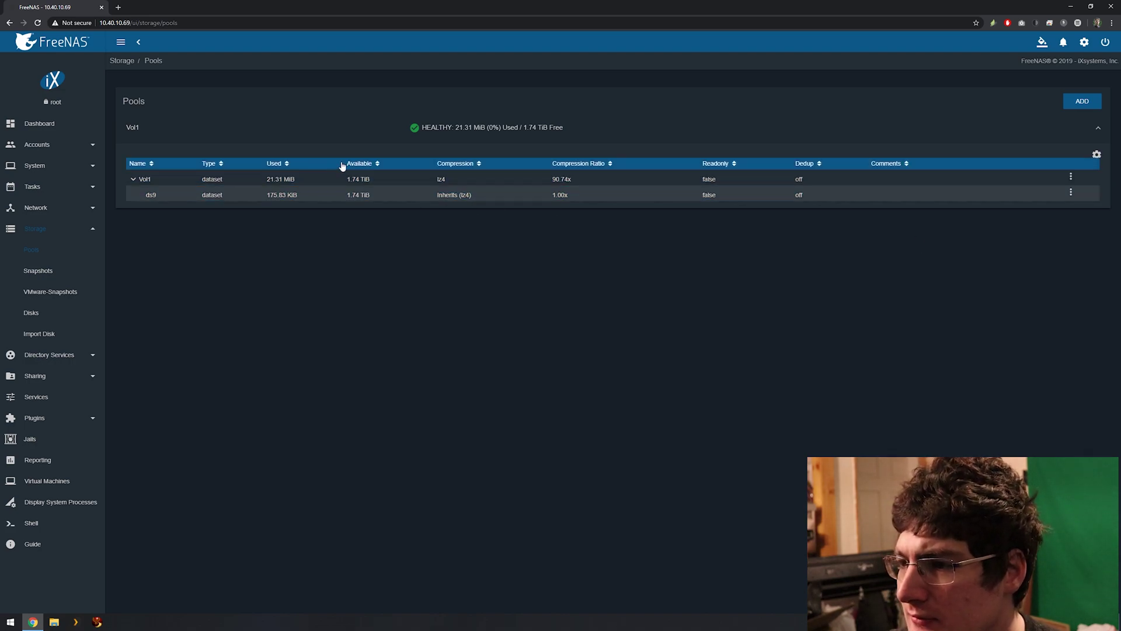
left_click_drag(372, 198, 349, 196)
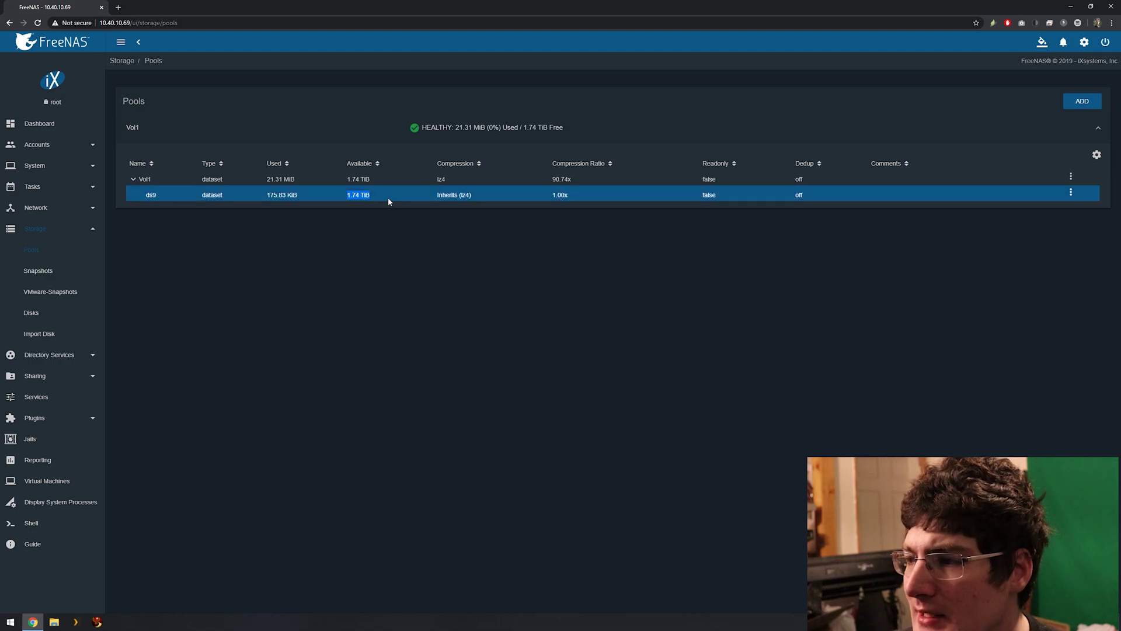
left_click(411, 204)
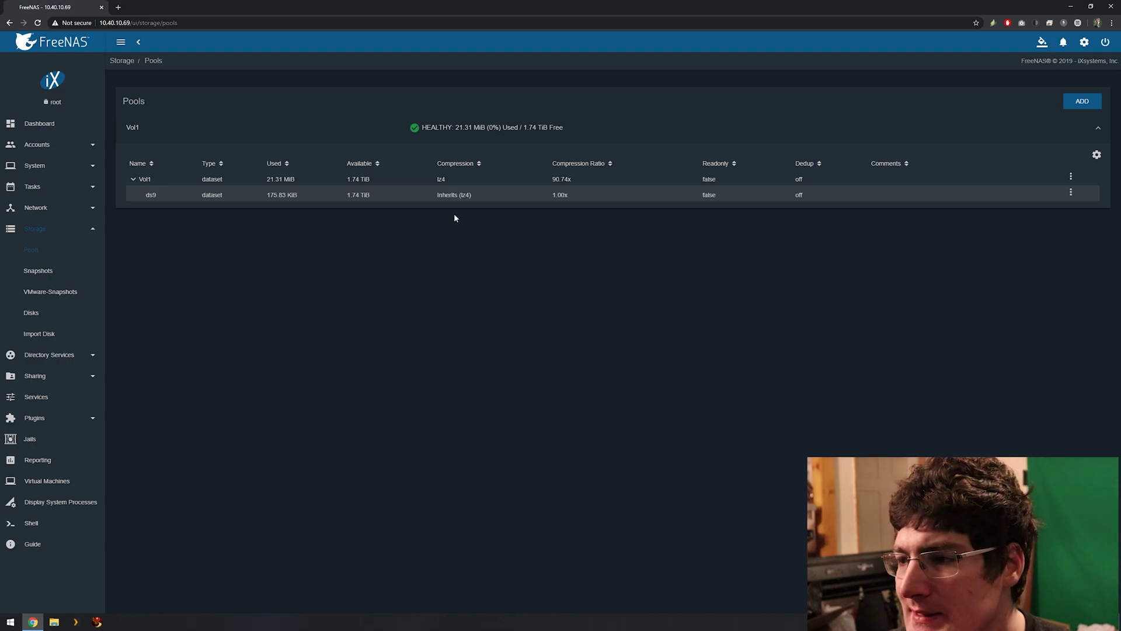
left_click(372, 197)
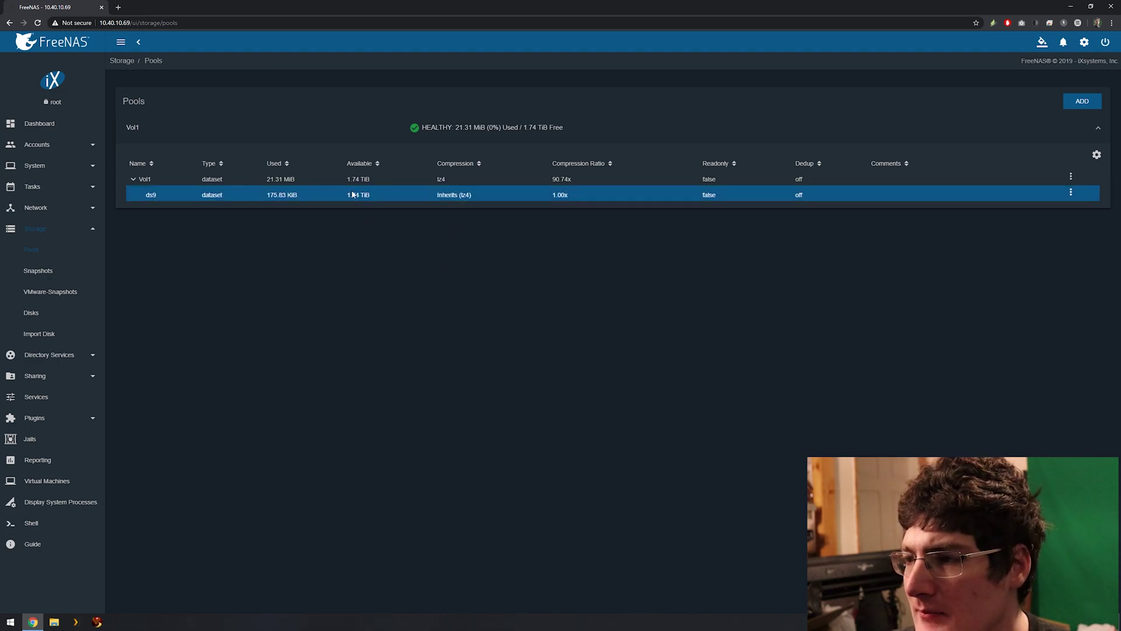
left_click_drag(348, 195, 370, 195)
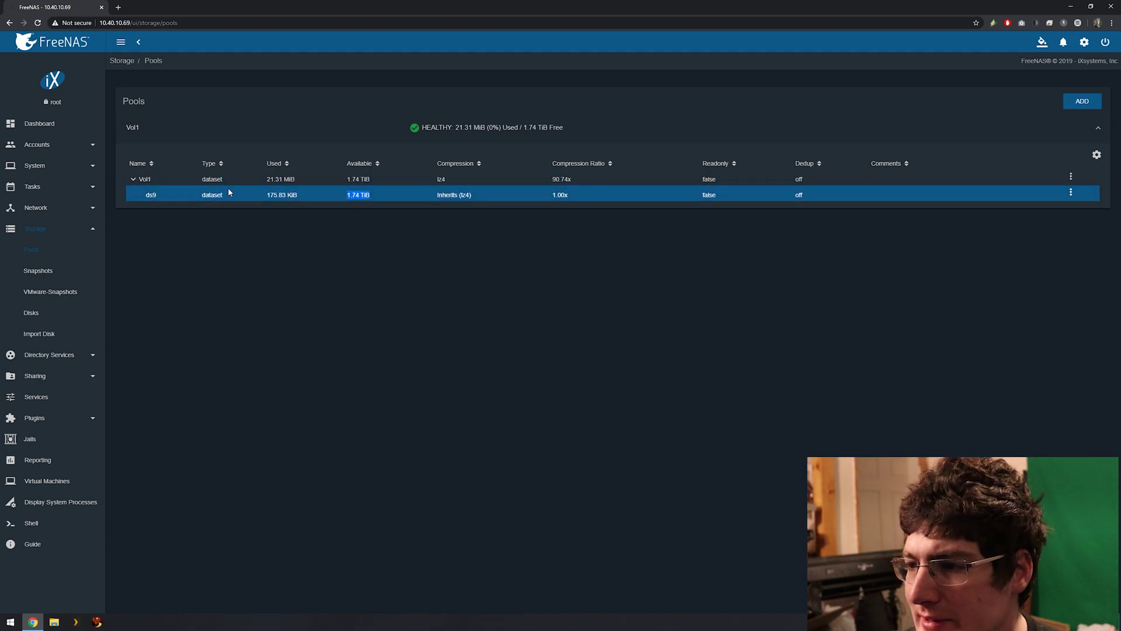
left_click(370, 195)
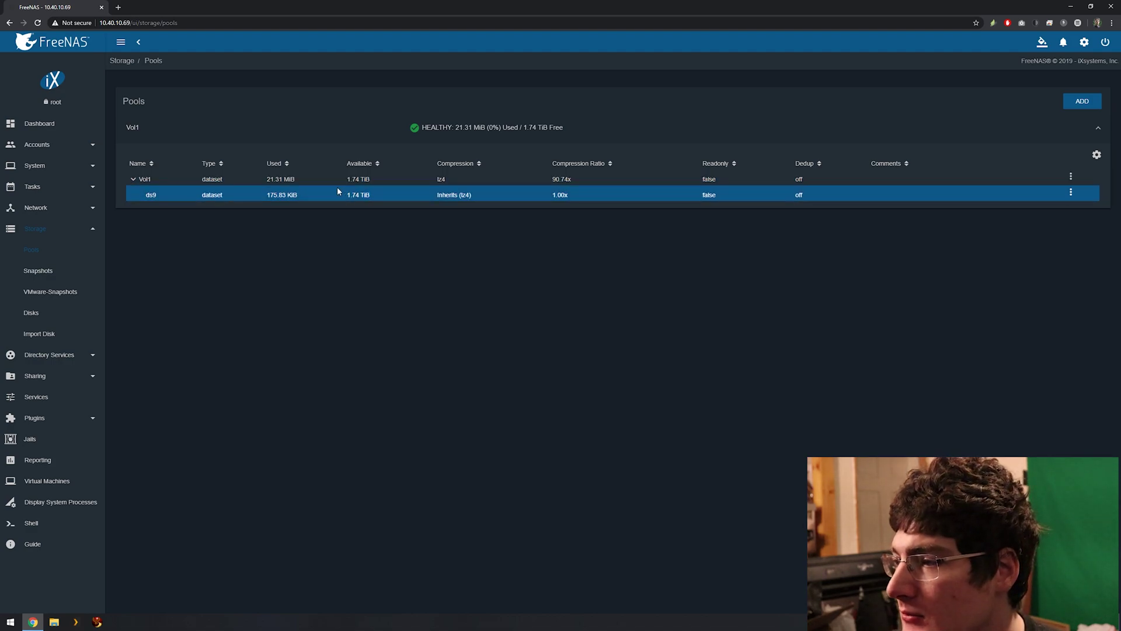
Choose Extend for Vol1 and accept the irreversible-change warning
left_click(1097, 154)
left_click(1020, 154)
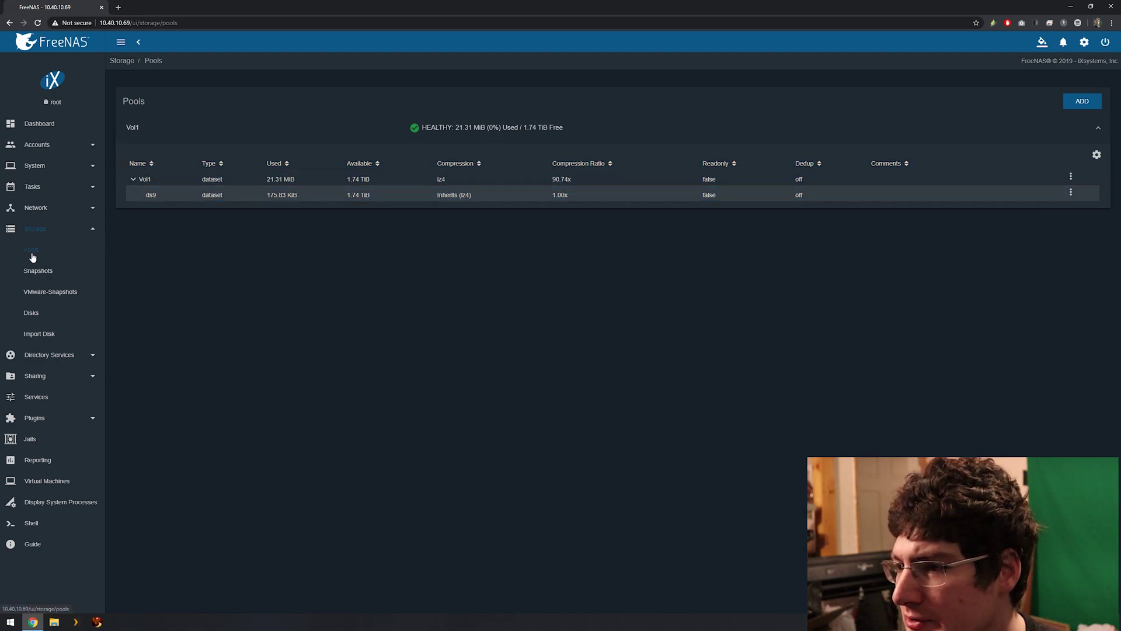
left_click(1097, 157)
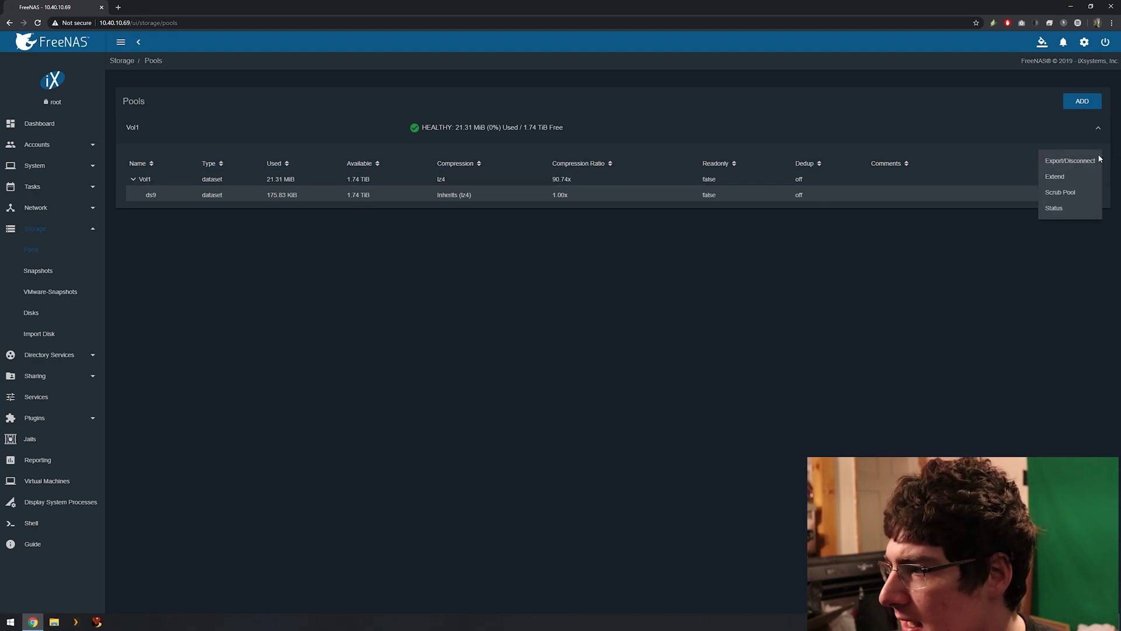
left_click(1065, 180)
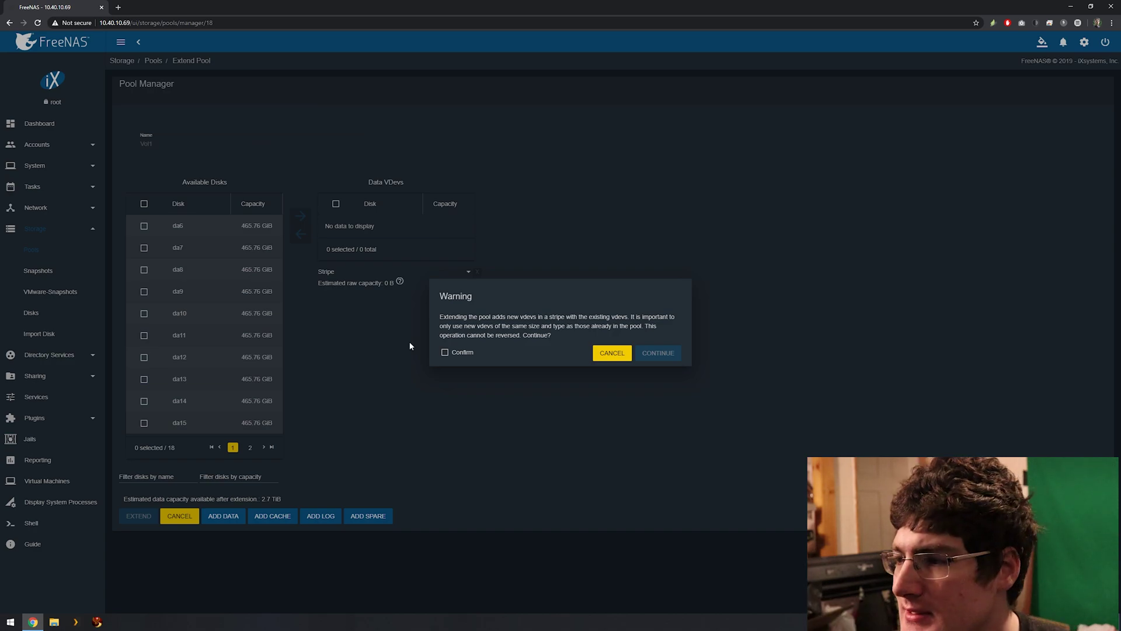
left_click(445, 353)
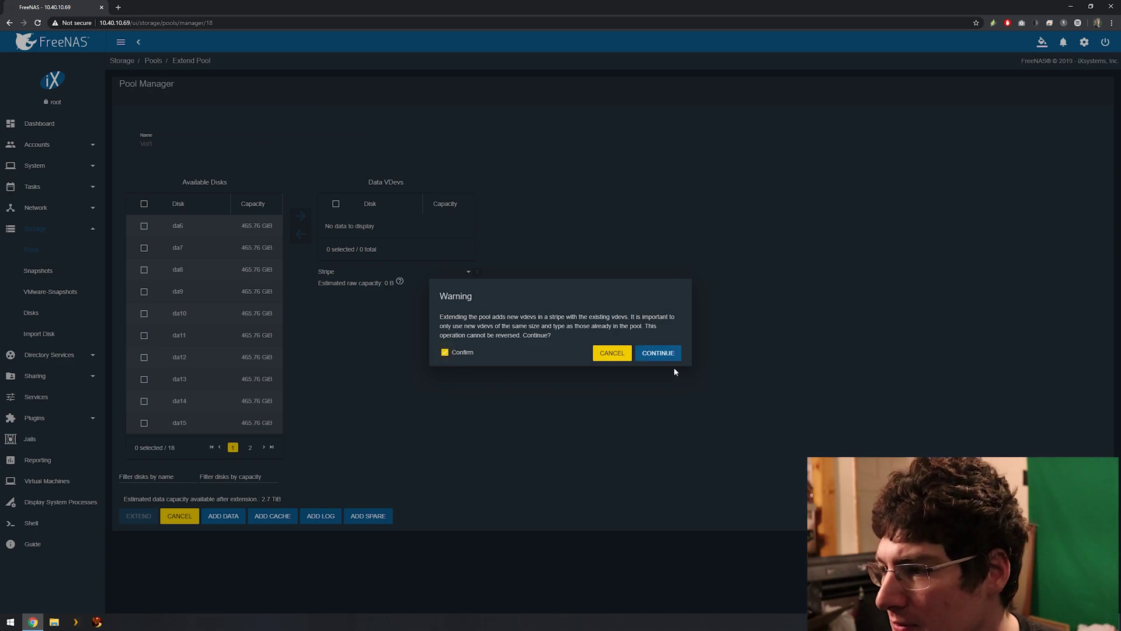
left_click(657, 352)
Add da6–da11 as a new Raid-z2 data vdev and confirm extending Vol1
left_click(143, 226)
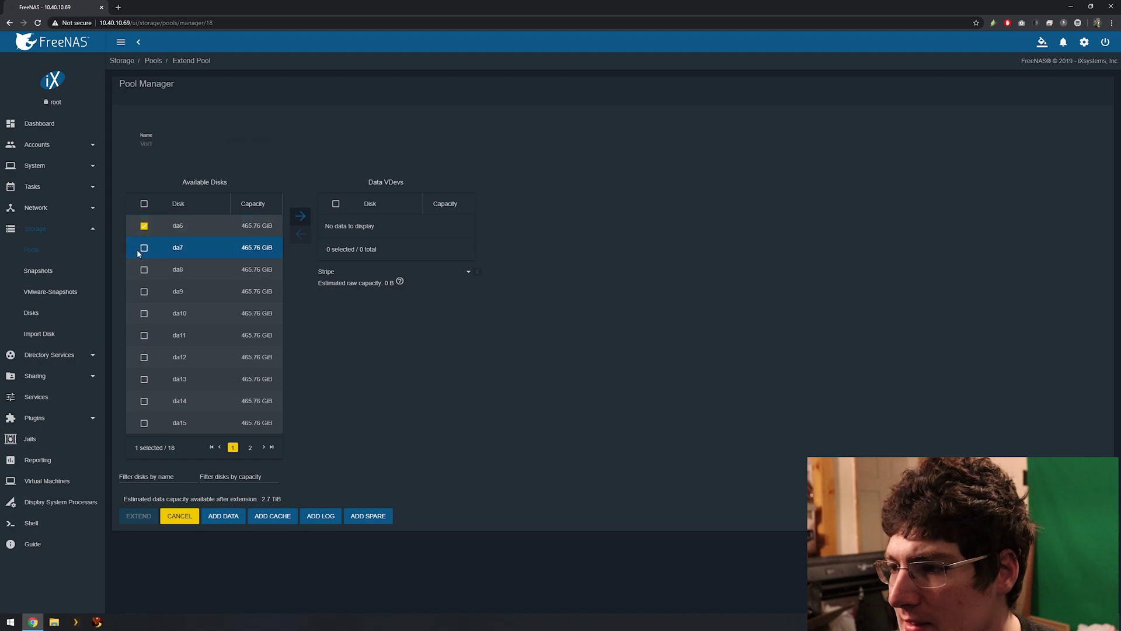
left_click(143, 248)
left_click(144, 269)
left_click(144, 292)
left_click(144, 313)
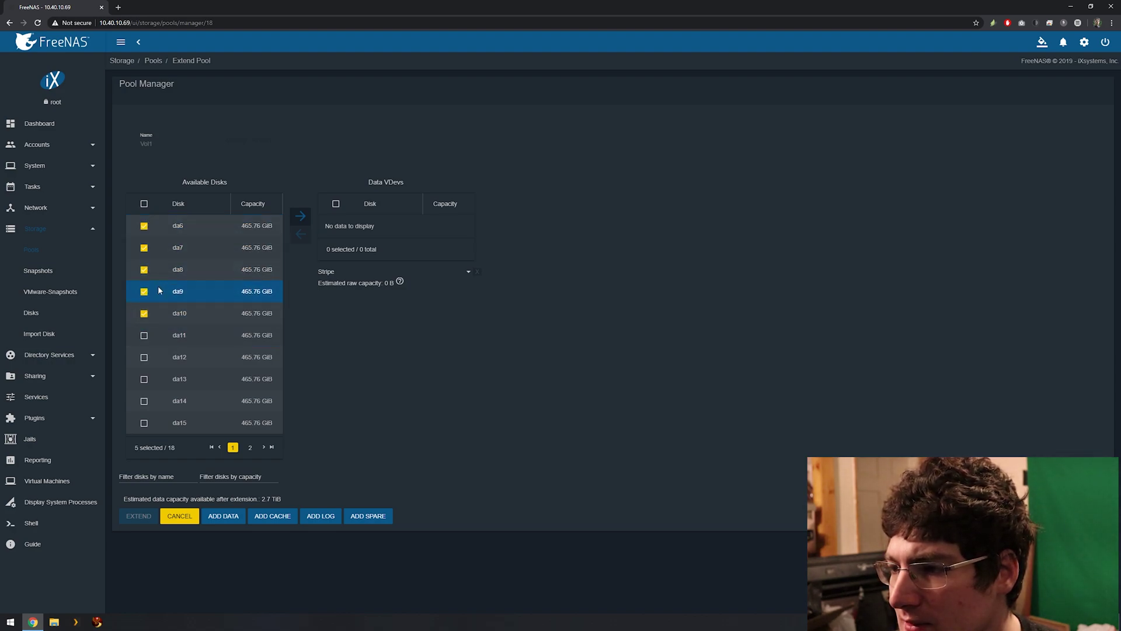
left_click(144, 336)
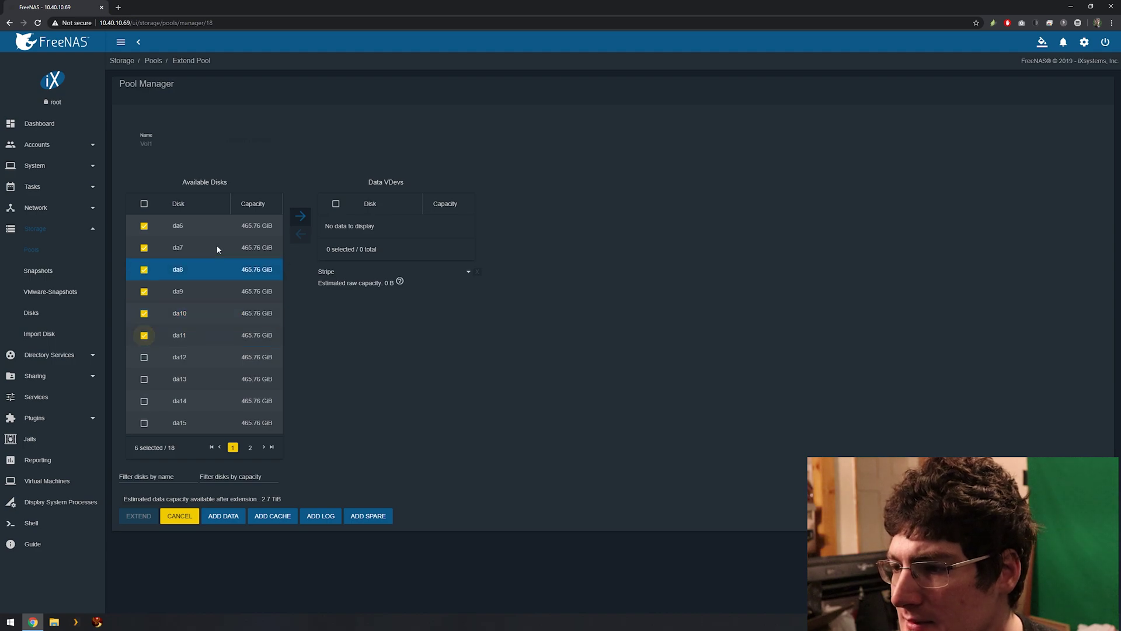
left_click(299, 217)
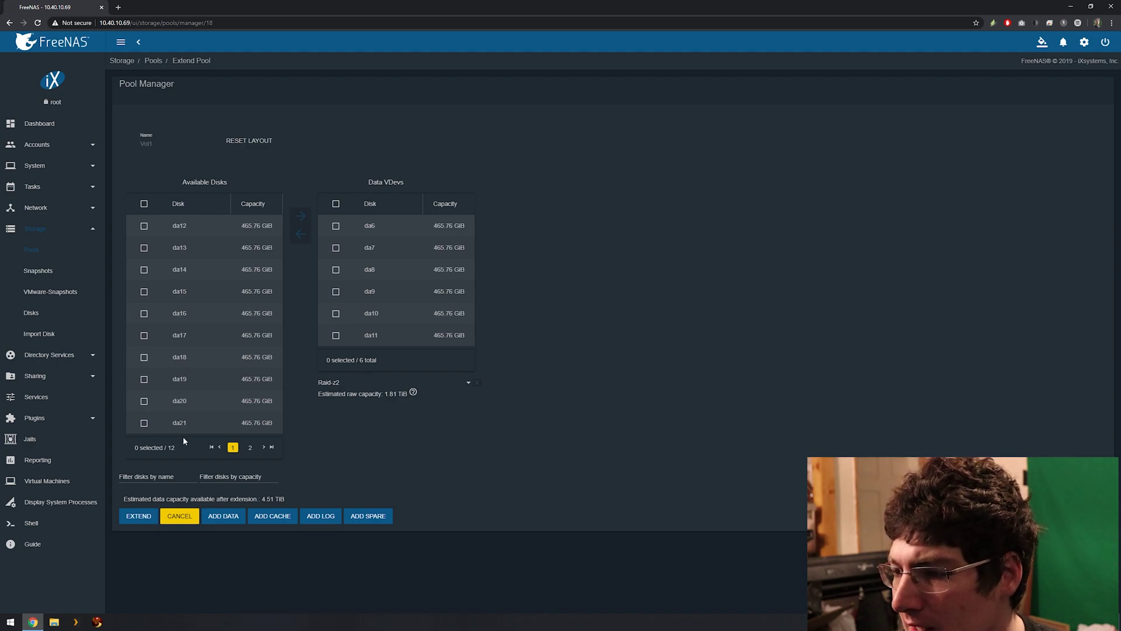
left_click(140, 516)
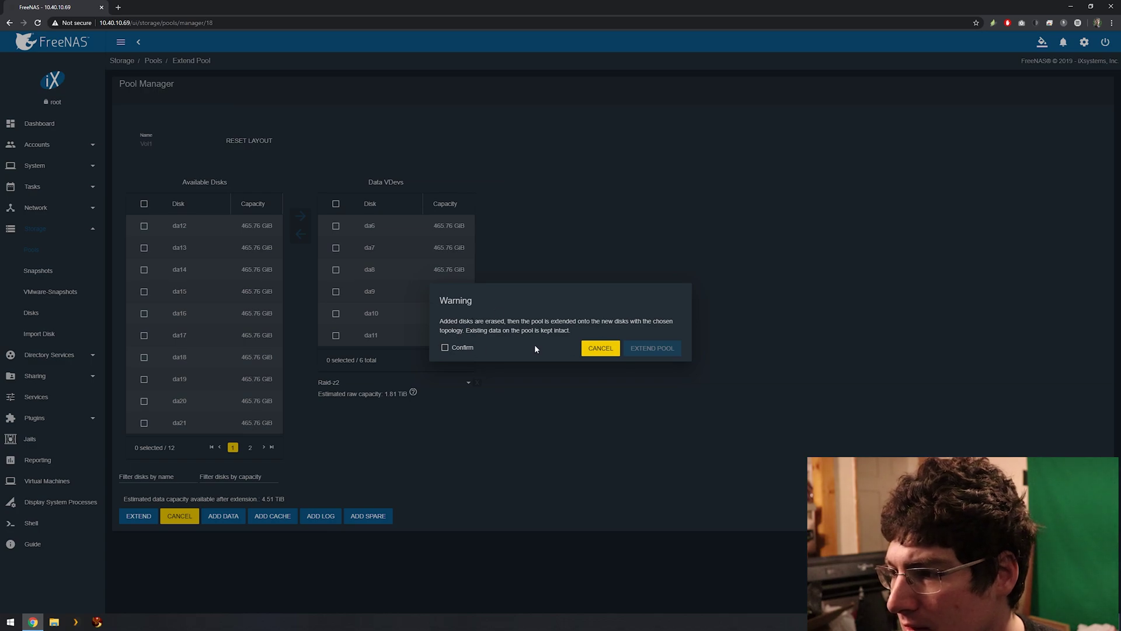
left_click(445, 348)
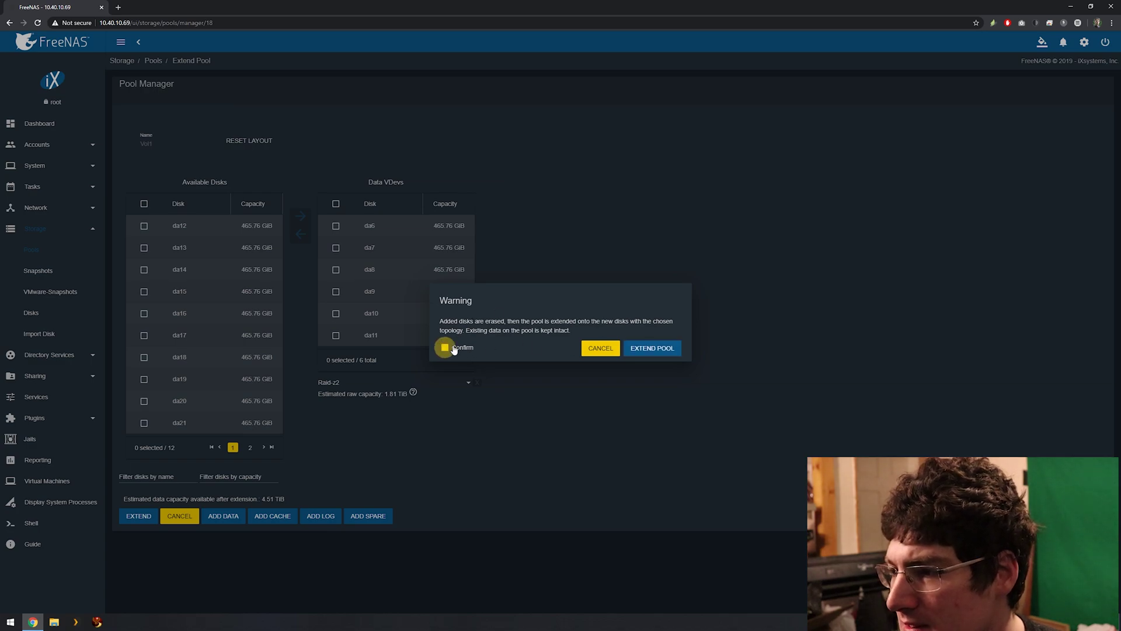
left_click(643, 350)
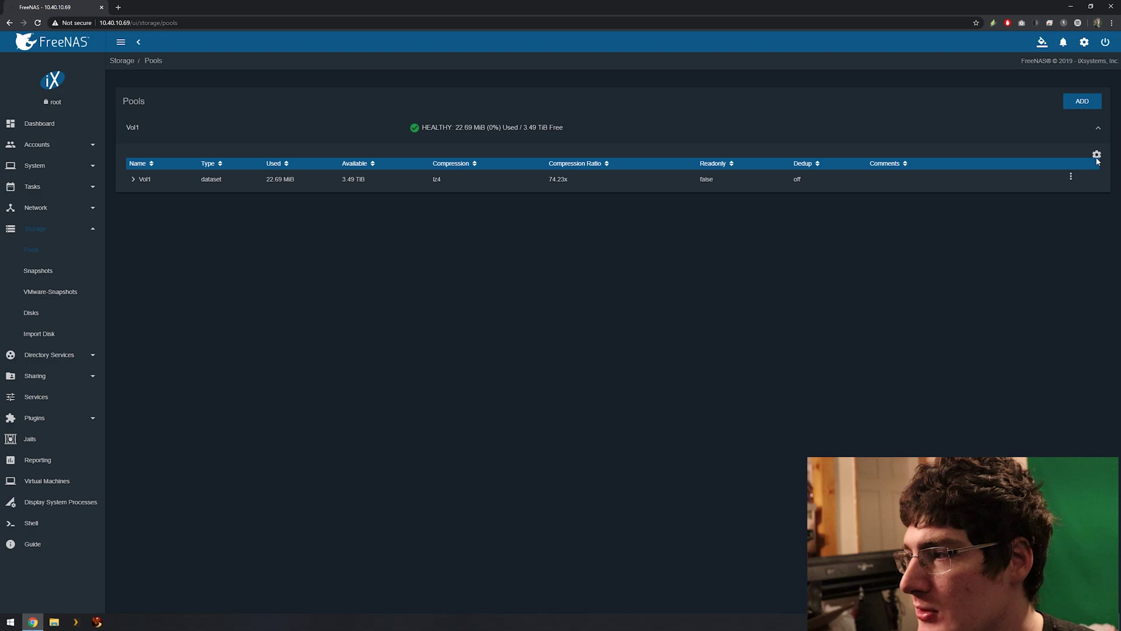
Choose Extend for Vol1 again and accept the irreversible-change warning
left_click(1097, 155)
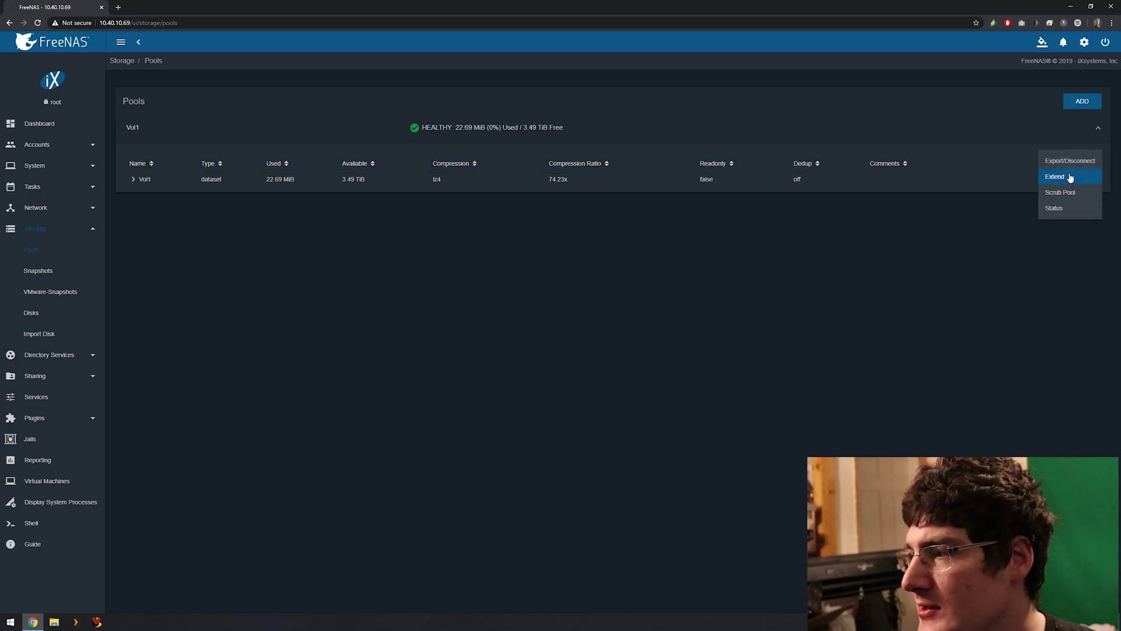
left_click(1069, 176)
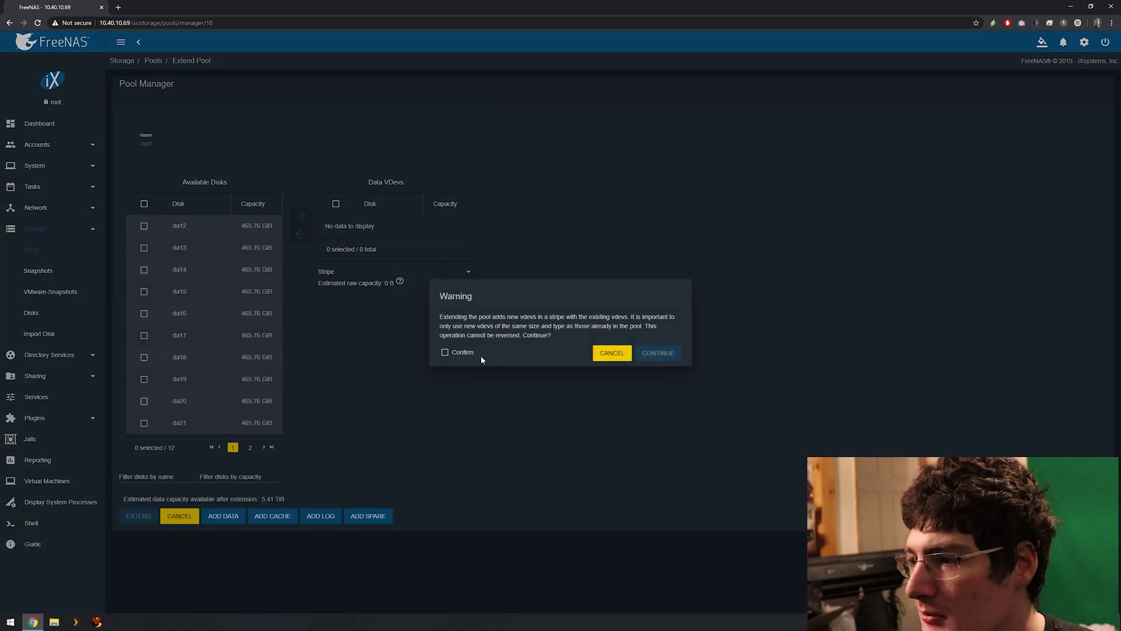
left_click(467, 354)
left_click(654, 355)
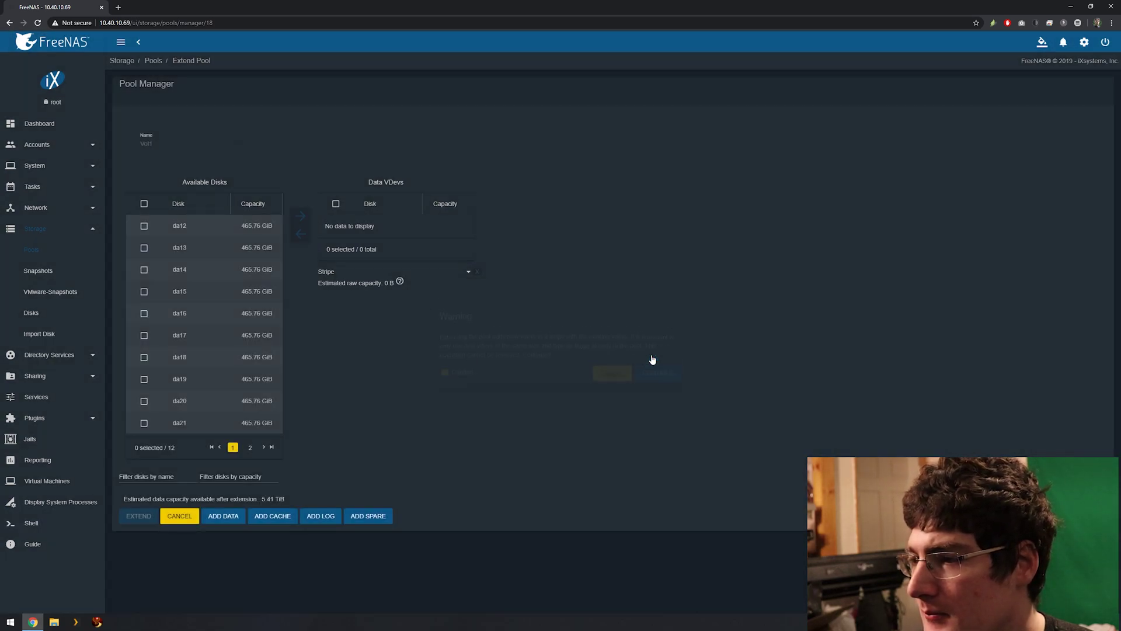
Add da12–da17 as a new Raid-z2 data vdev and confirm extending Vol1
left_click(144, 226)
left_click(144, 248)
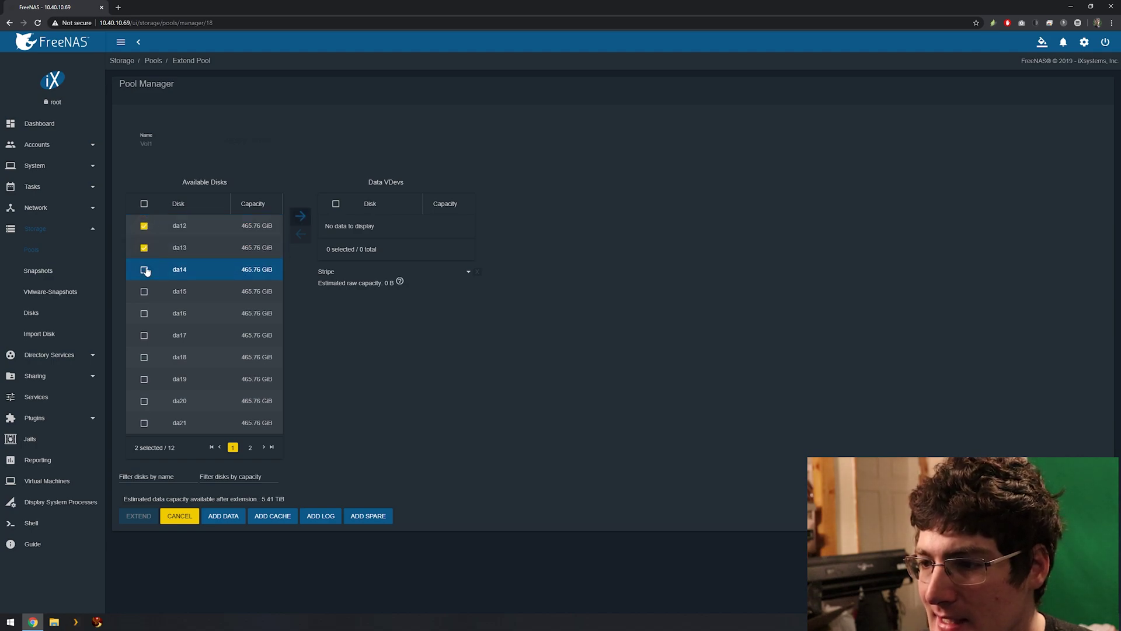
left_click(143, 270)
left_click(144, 291)
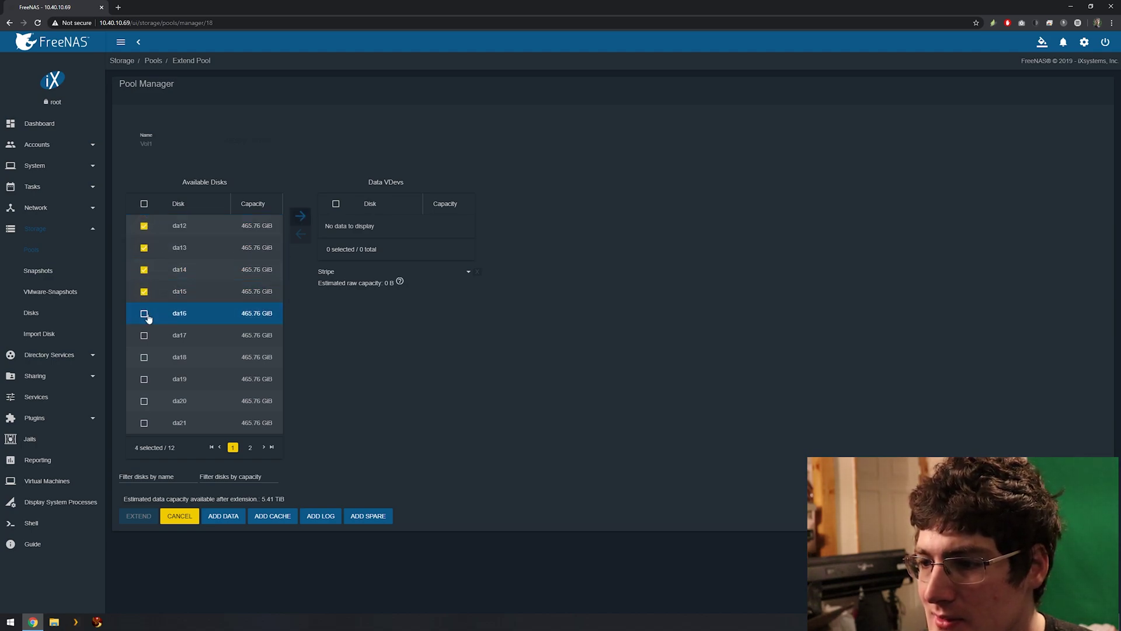
left_click(143, 313)
left_click(144, 335)
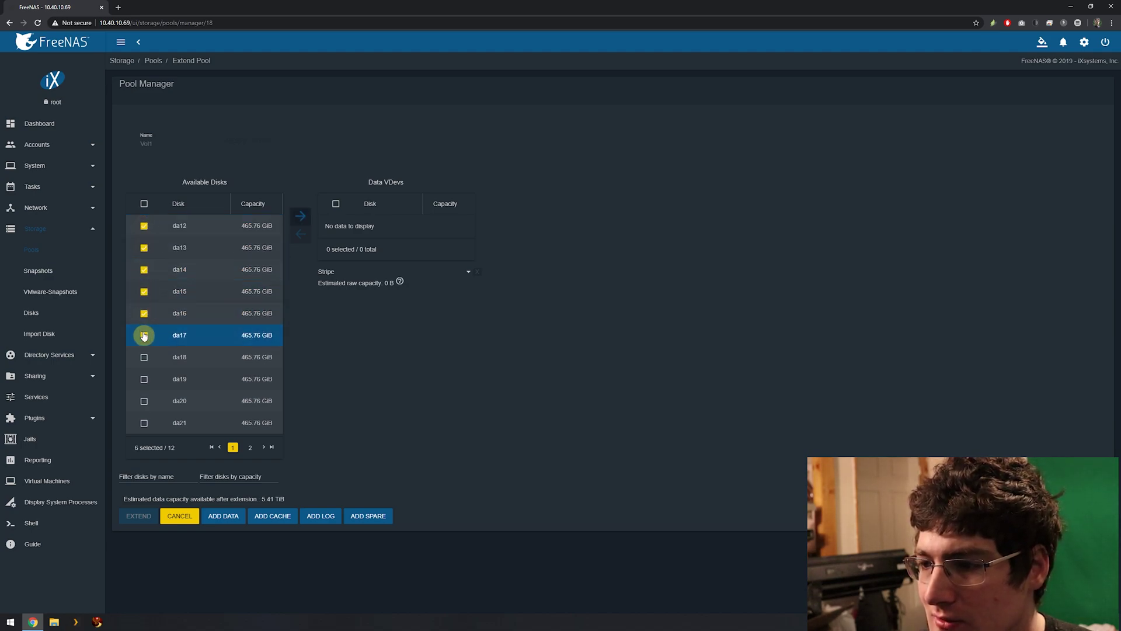
left_click(302, 215)
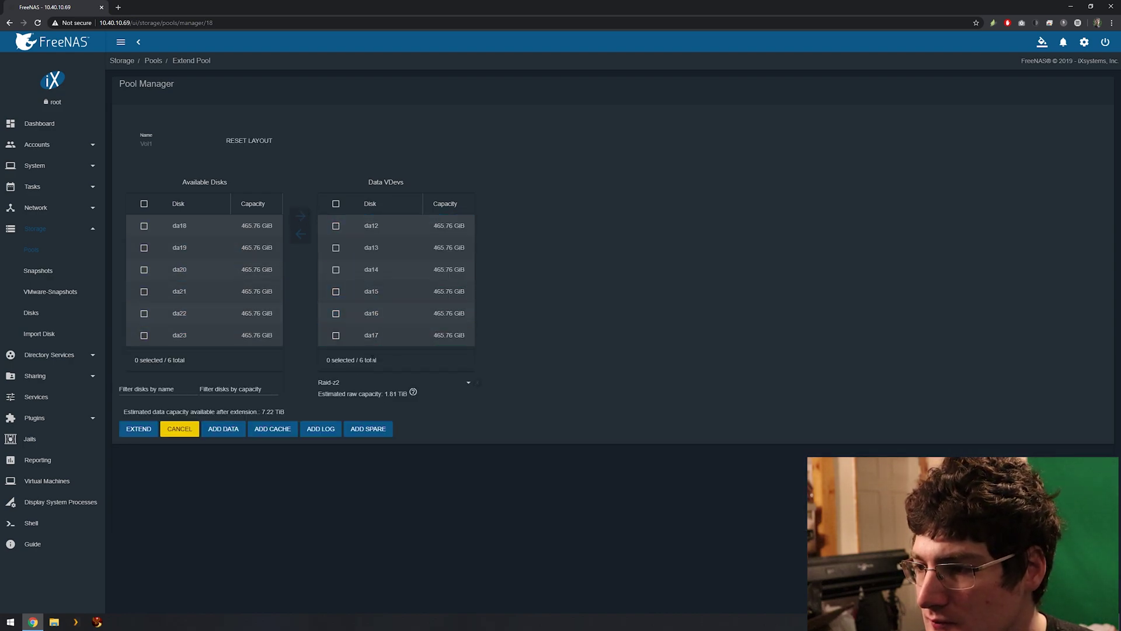
left_click(143, 429)
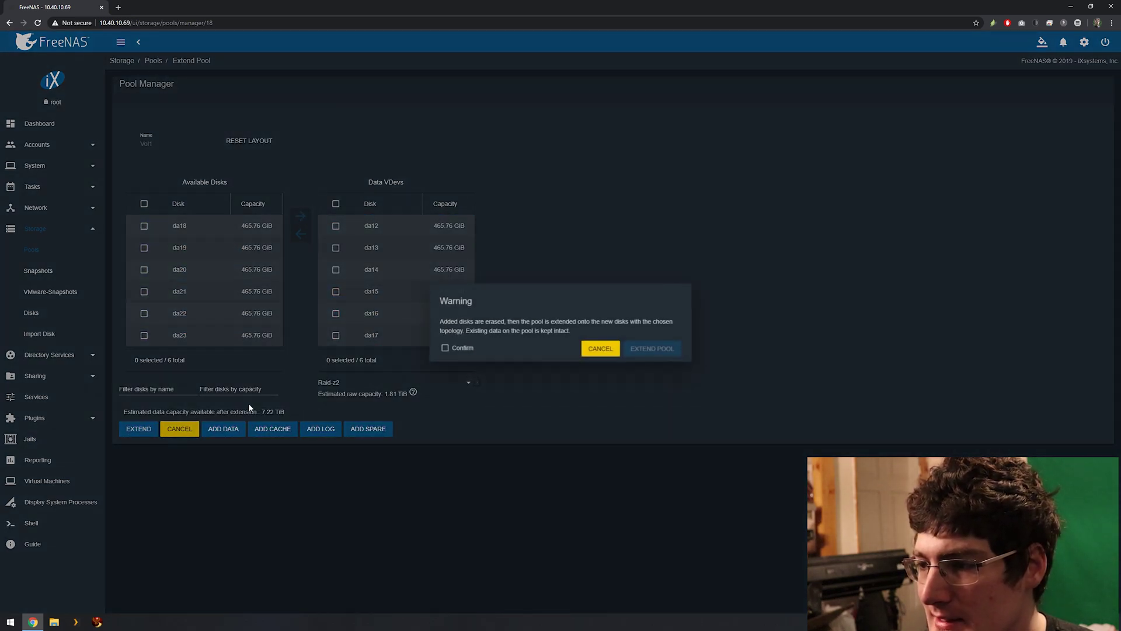
left_click(445, 348)
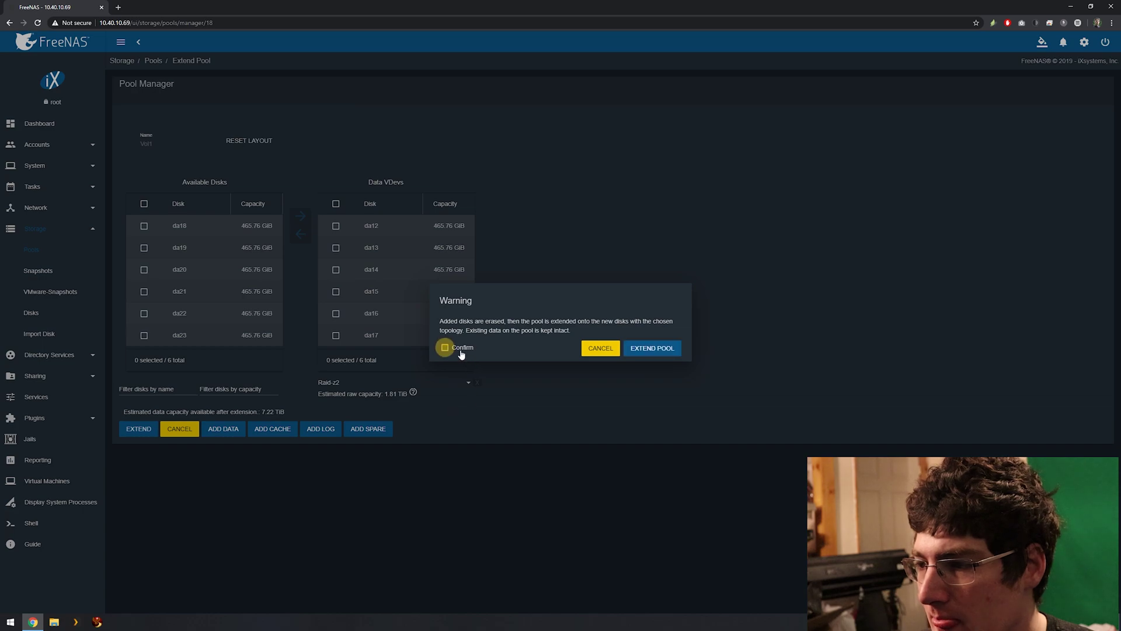
left_click(661, 349)
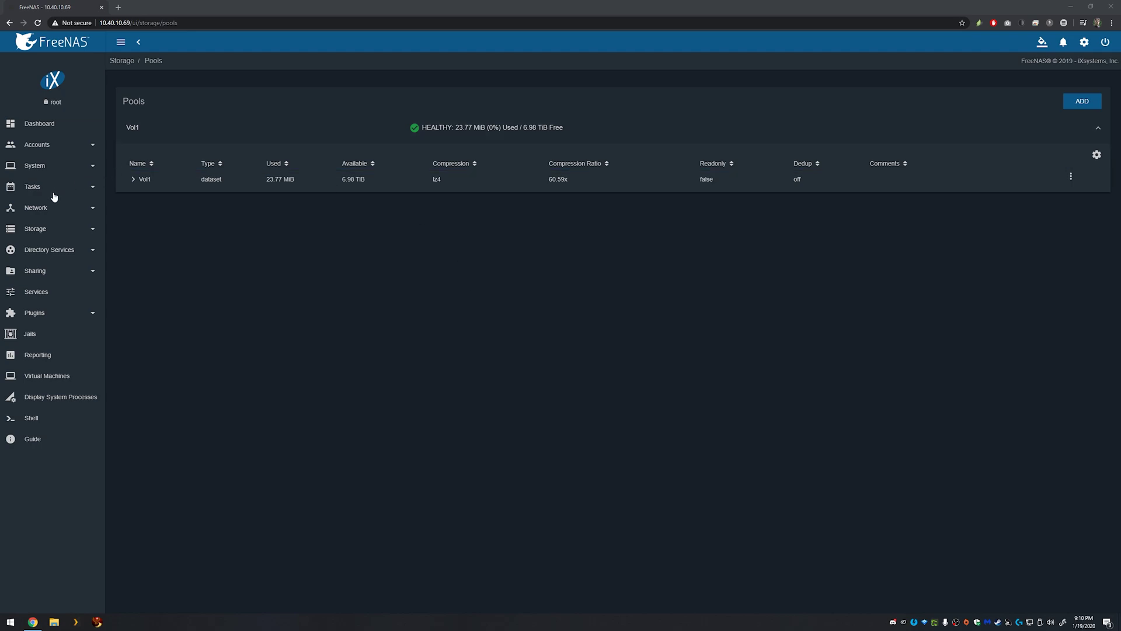
Expand Vol1 to show ds9 with 6.98 TiB available and bring up Vol1's actions menu
left_click(138, 178)
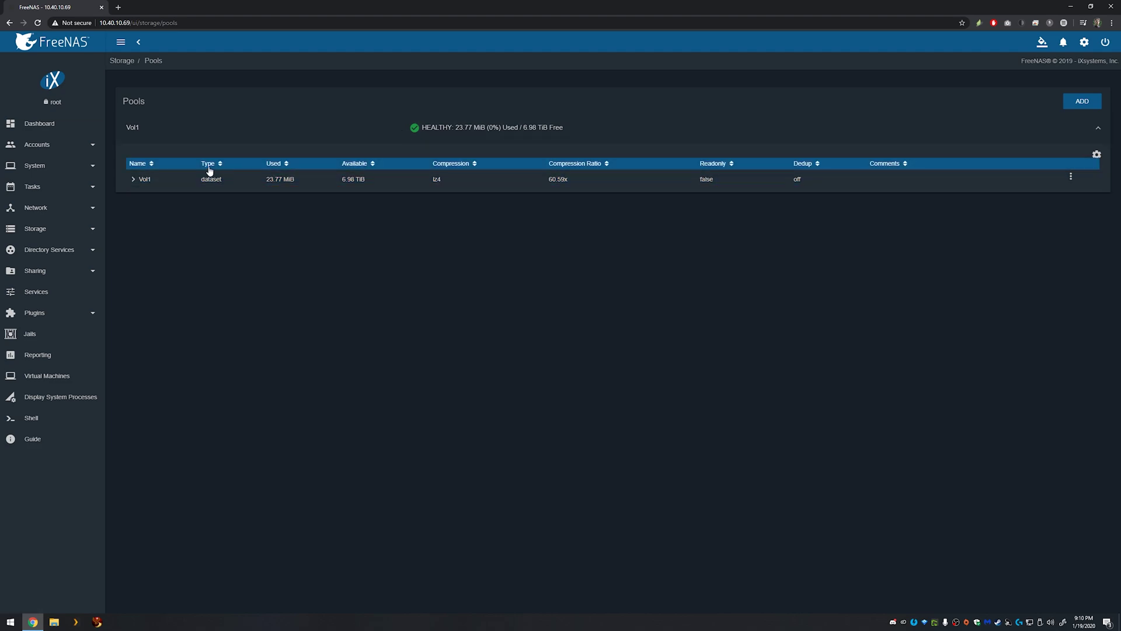
left_click(134, 179)
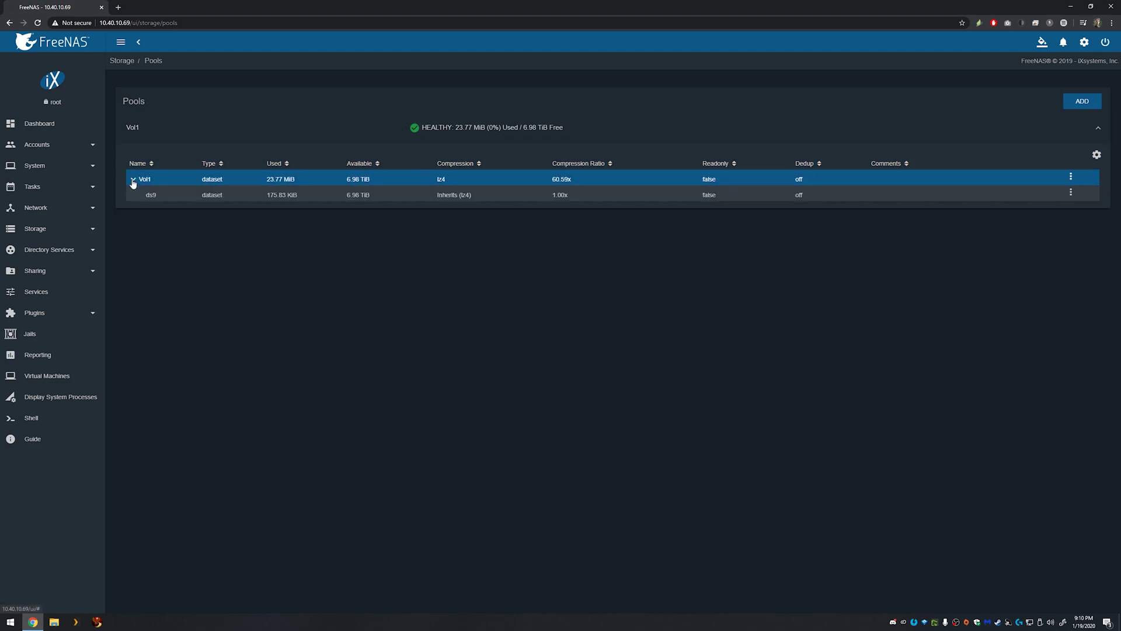
left_click(1097, 155)
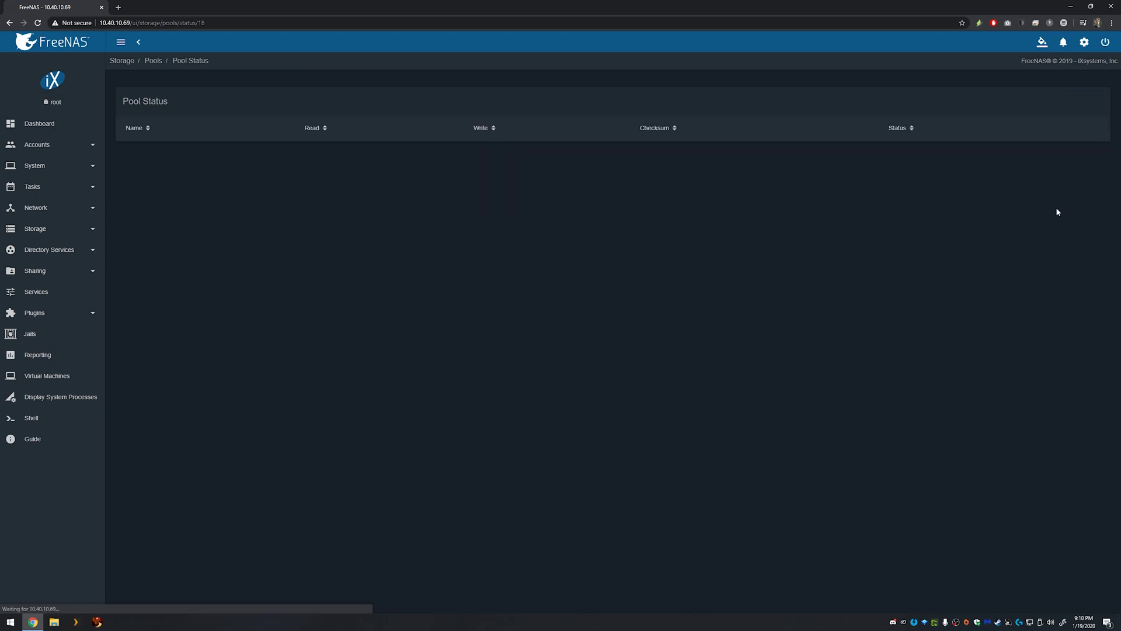
View Vol1's Pool Status and verify all four RAIDZ2 groups, da0p2–da23p2, are ONLINE
left_click(1056, 209)
scroll(591, 323, "down", 1)
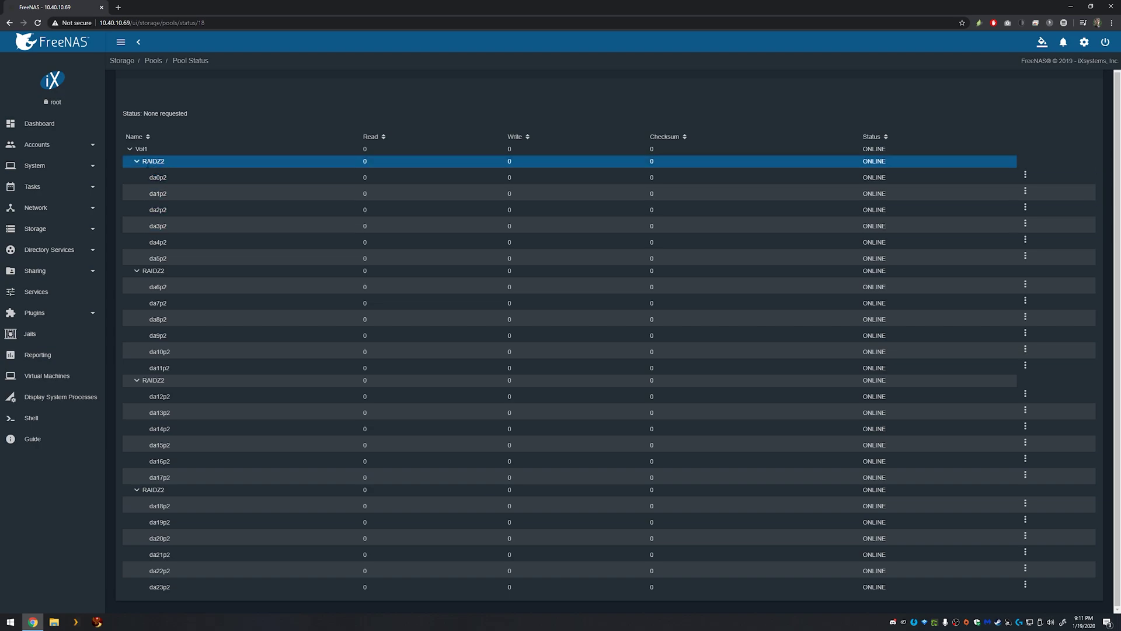
left_click(137, 163)
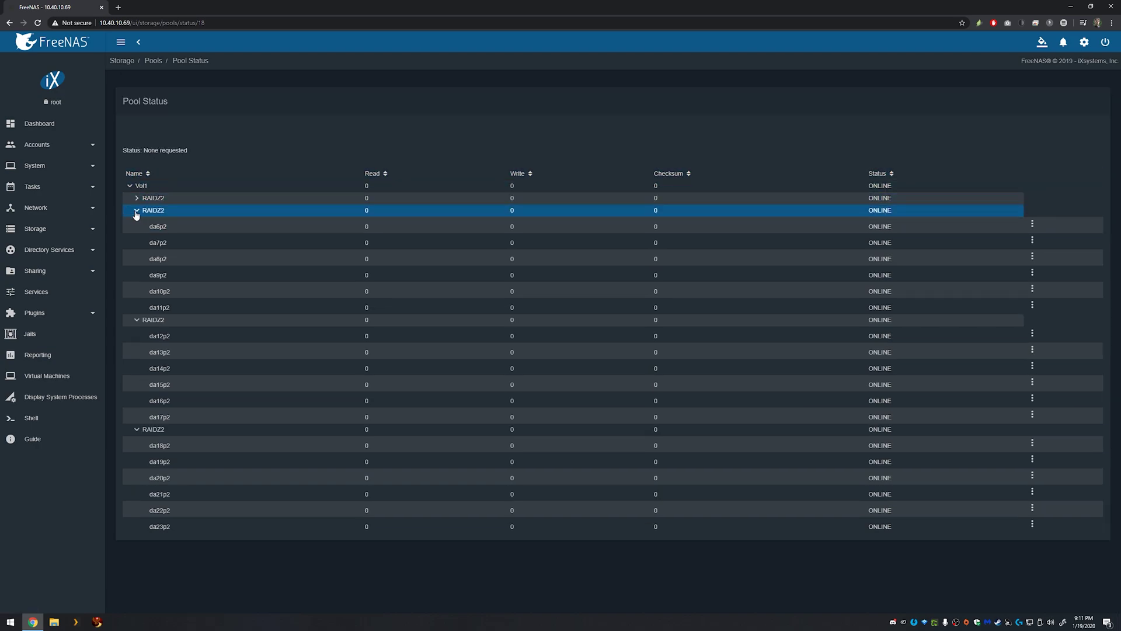
left_click(137, 210)
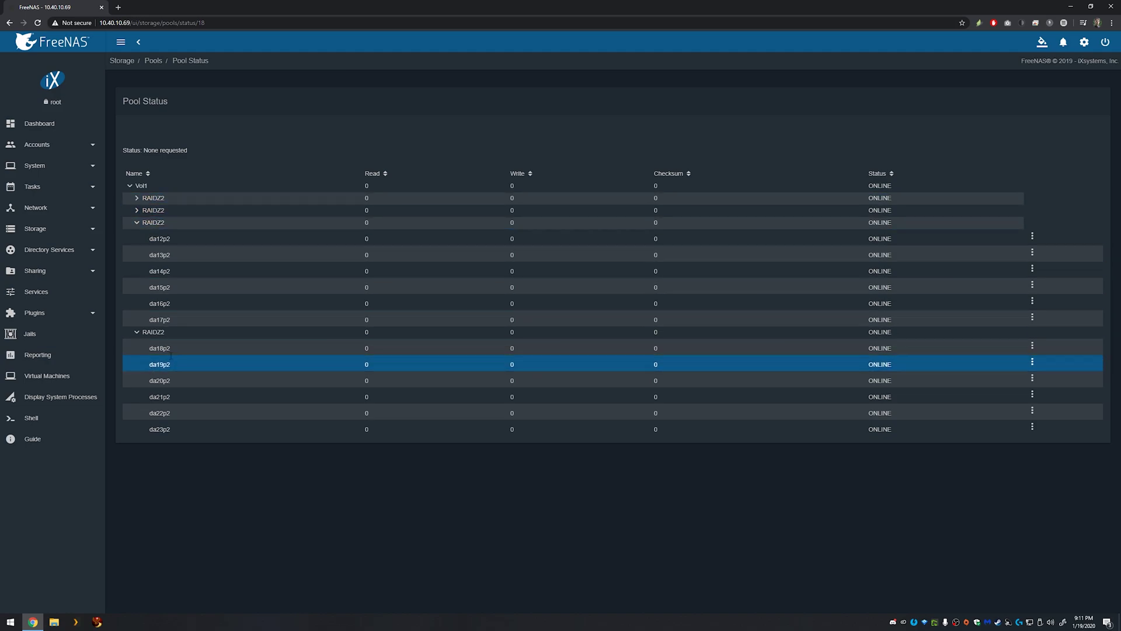
left_click(137, 210)
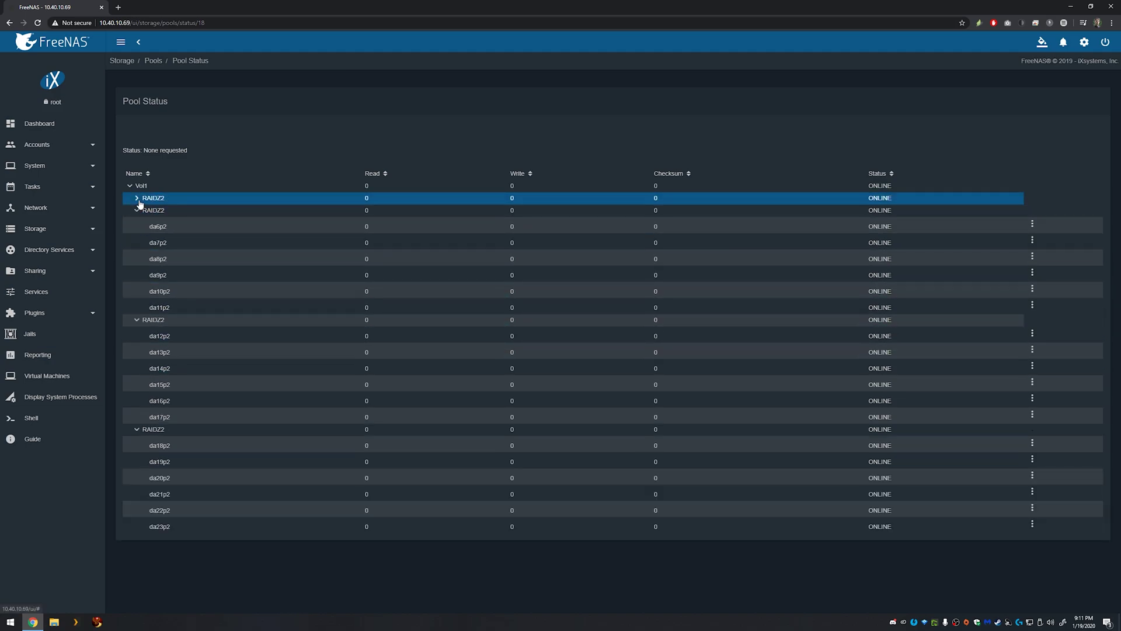
left_click(137, 198)
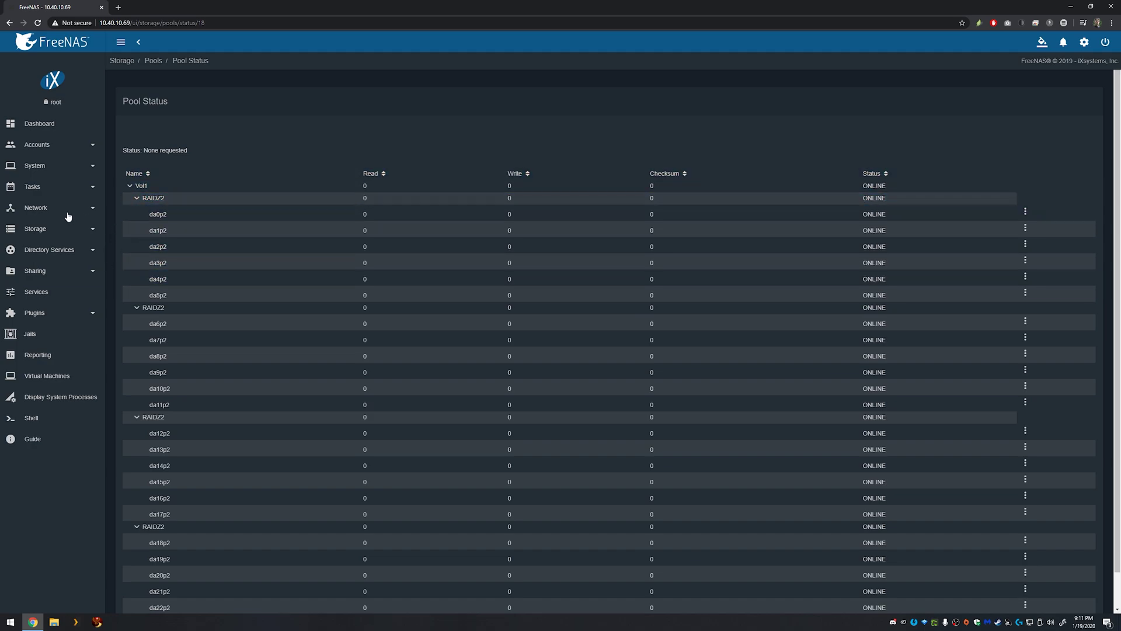
scroll(127, 300, "down", 2)
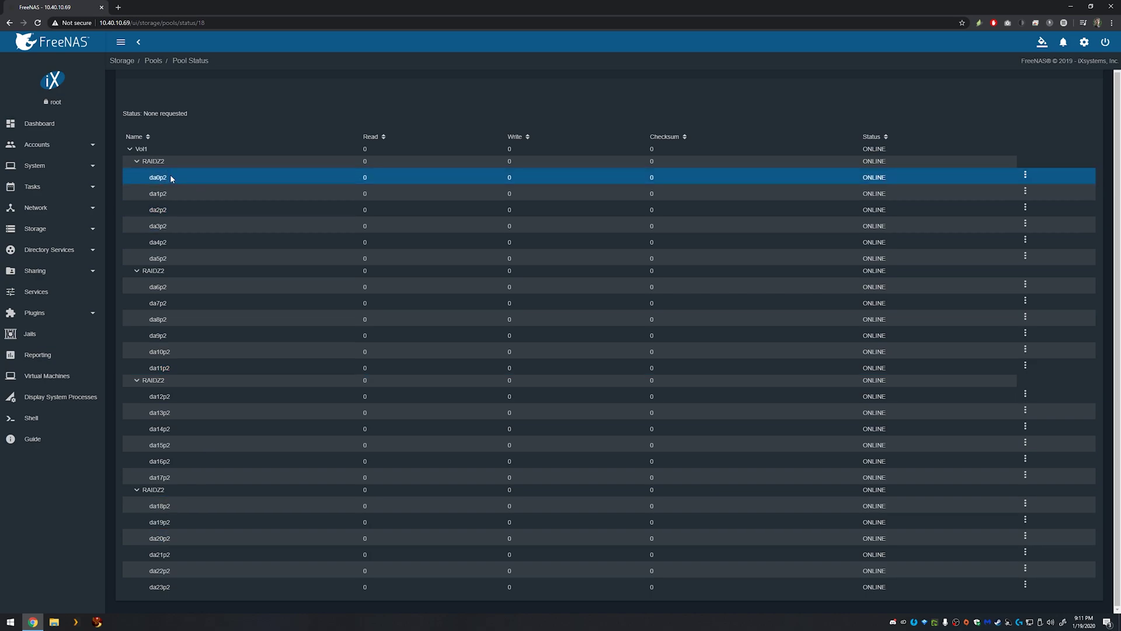